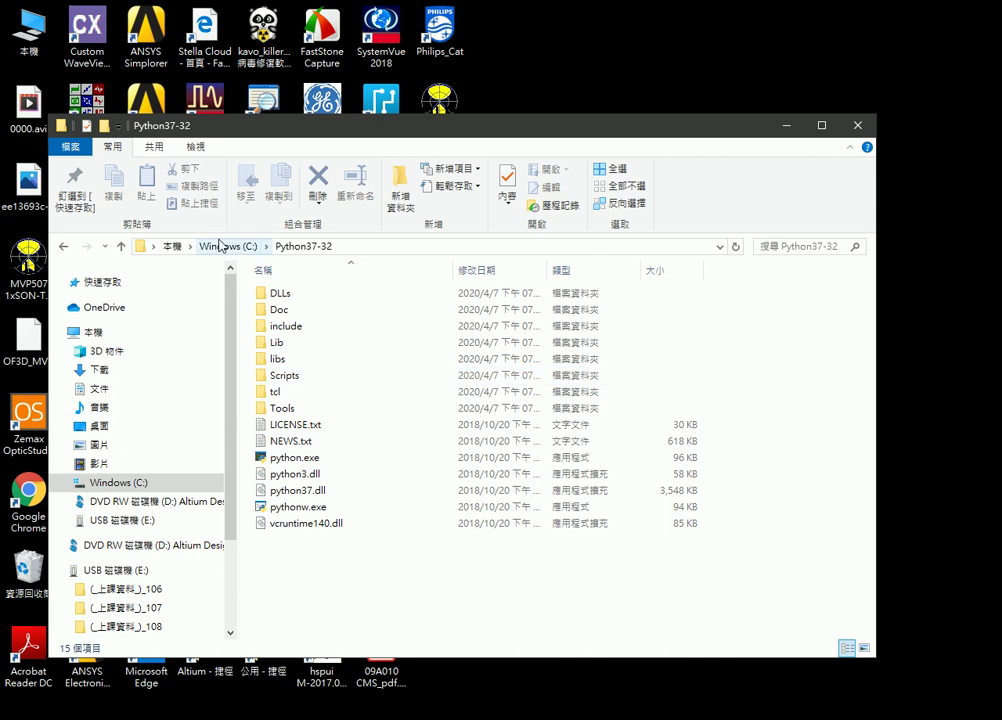
Go from the C: drive into the Python37-32 folder to view its contents
{"action": "left_click", "coordinate": [228, 246]}
{"action": "scroll", "coordinate": [406, 550], "scroll_direction": "down", "scroll_amount": 1}
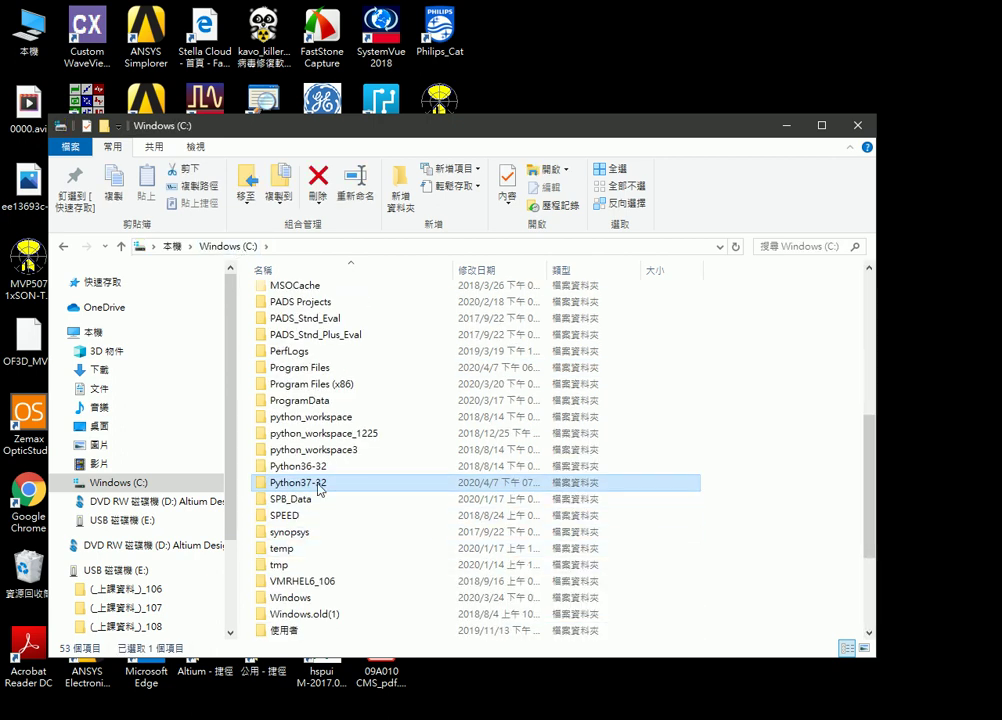
{"action": "mouse_move", "coordinate": [318, 490]}
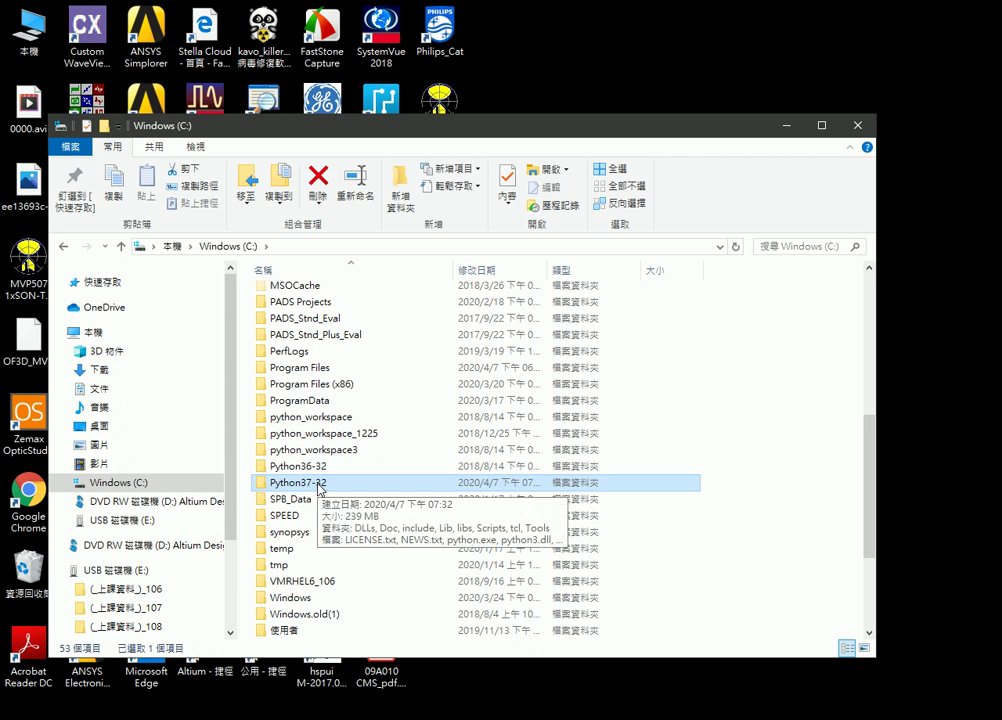
{"action": "double_click", "coordinate": [318, 488]}
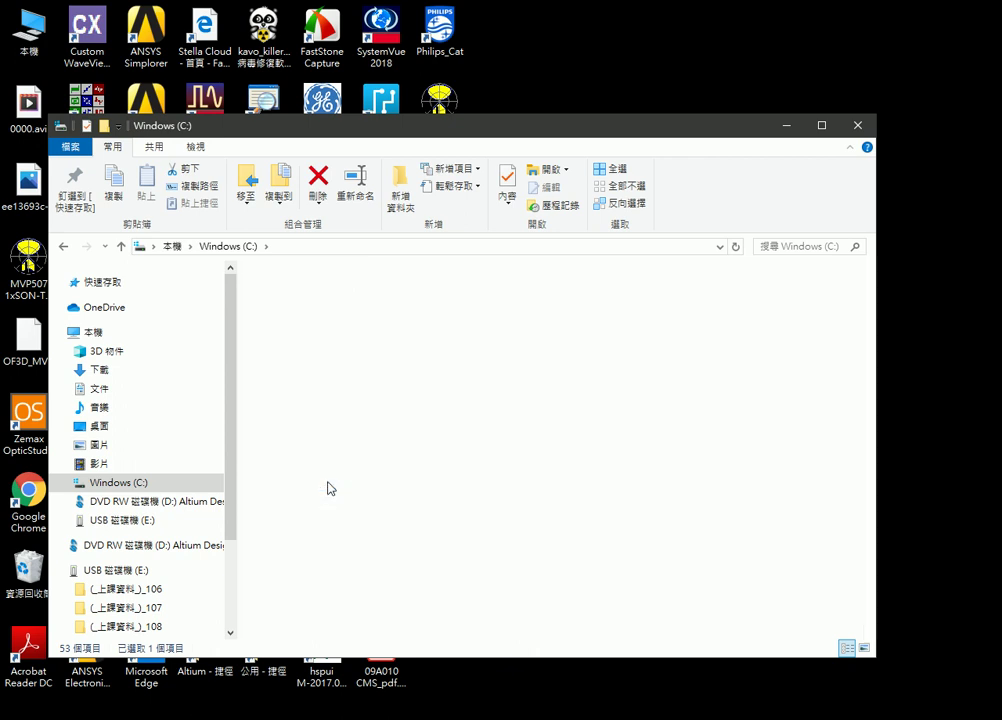
Return to C: and open the eclipse_python folder that holds eclipse.exe
{"action": "left_click", "coordinate": [63, 246]}
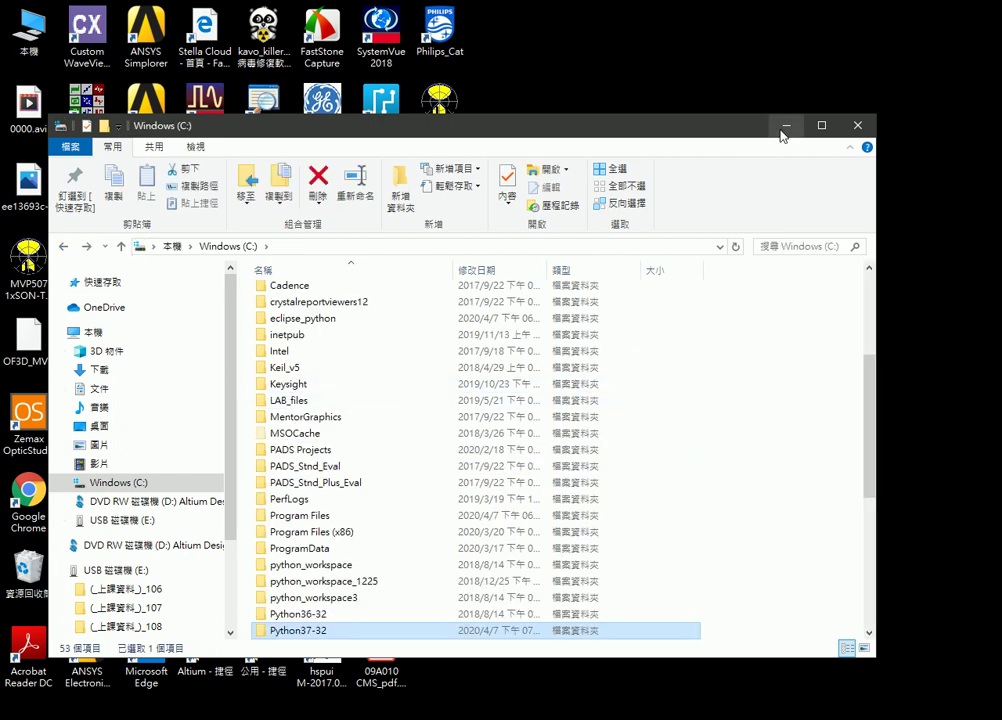
{"action": "scroll", "coordinate": [362, 427], "scroll_direction": "up", "scroll_amount": 2}
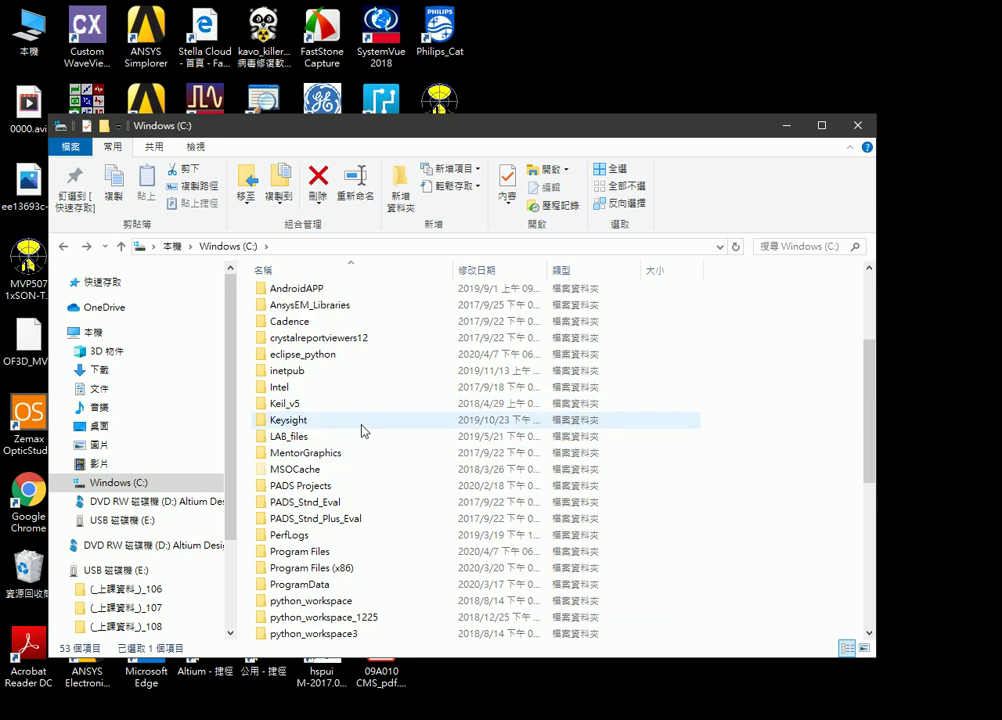
{"action": "double_click", "coordinate": [339, 404]}
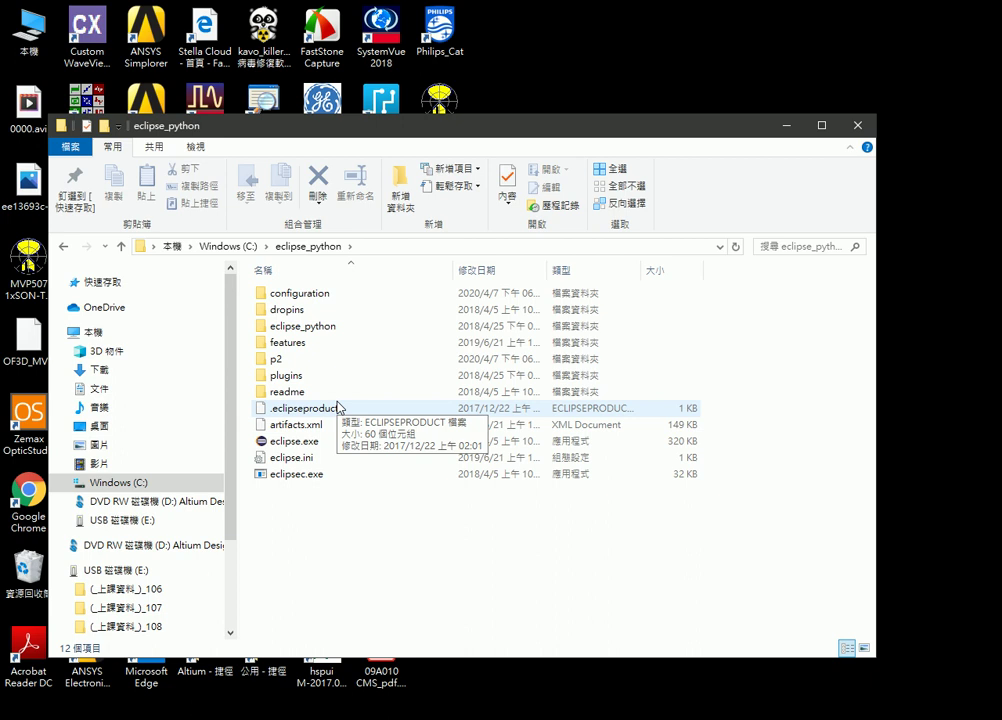
Launch eclipse.exe in the C:\_python_workspace2020 workspace, showing the test project's requests script
{"action": "double_click", "coordinate": [298, 443]}
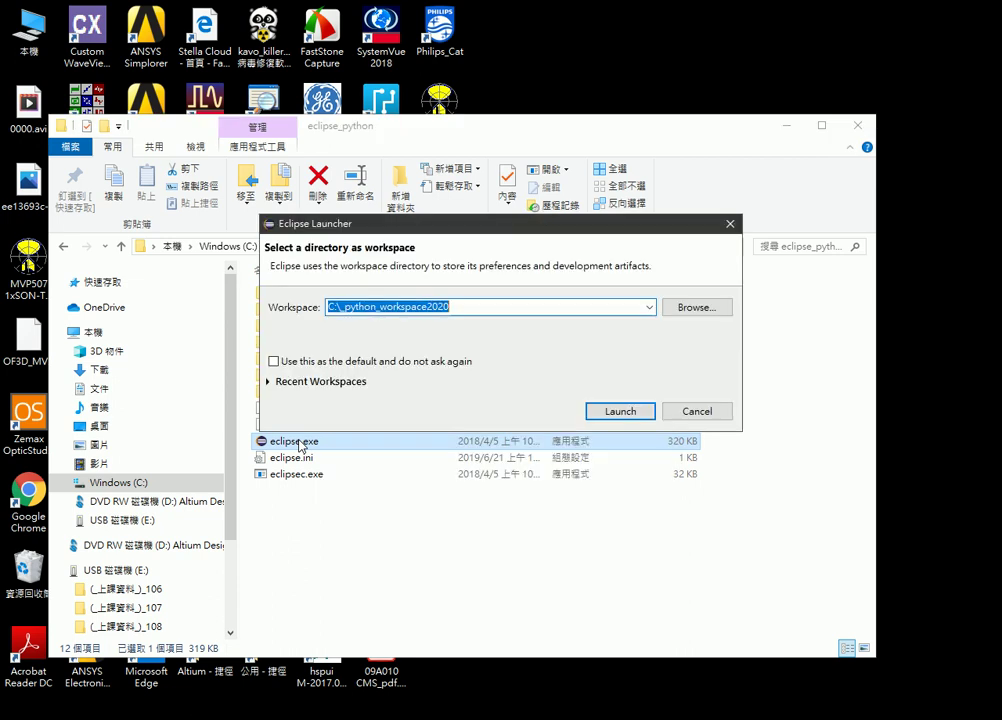
{"action": "left_click", "coordinate": [630, 417]}
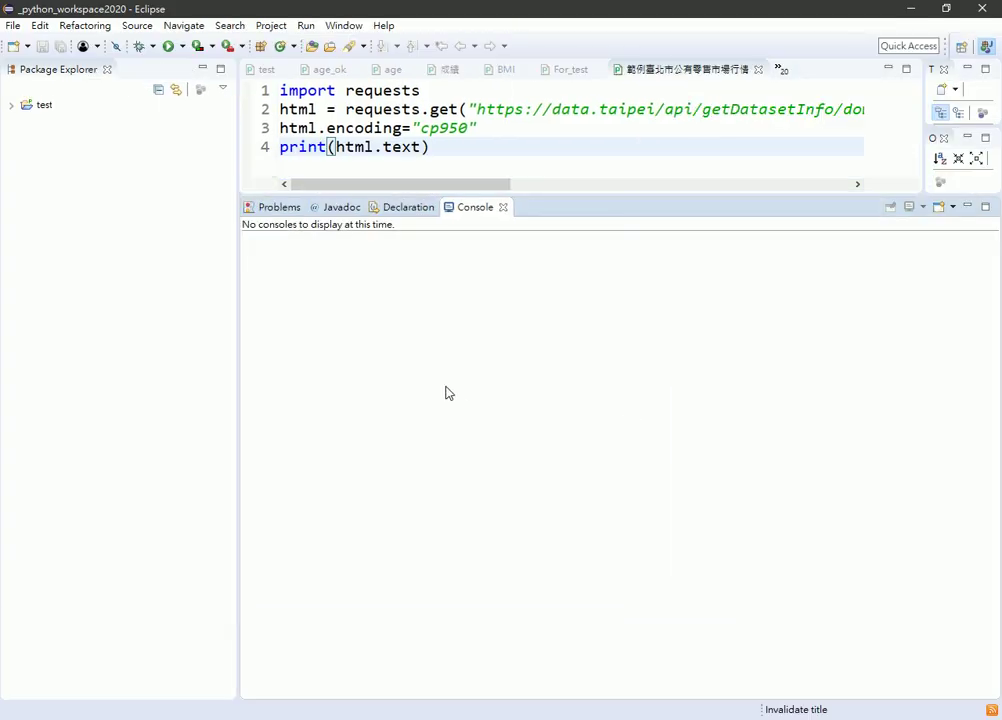
{"action": "left_click", "coordinate": [345, 26]}
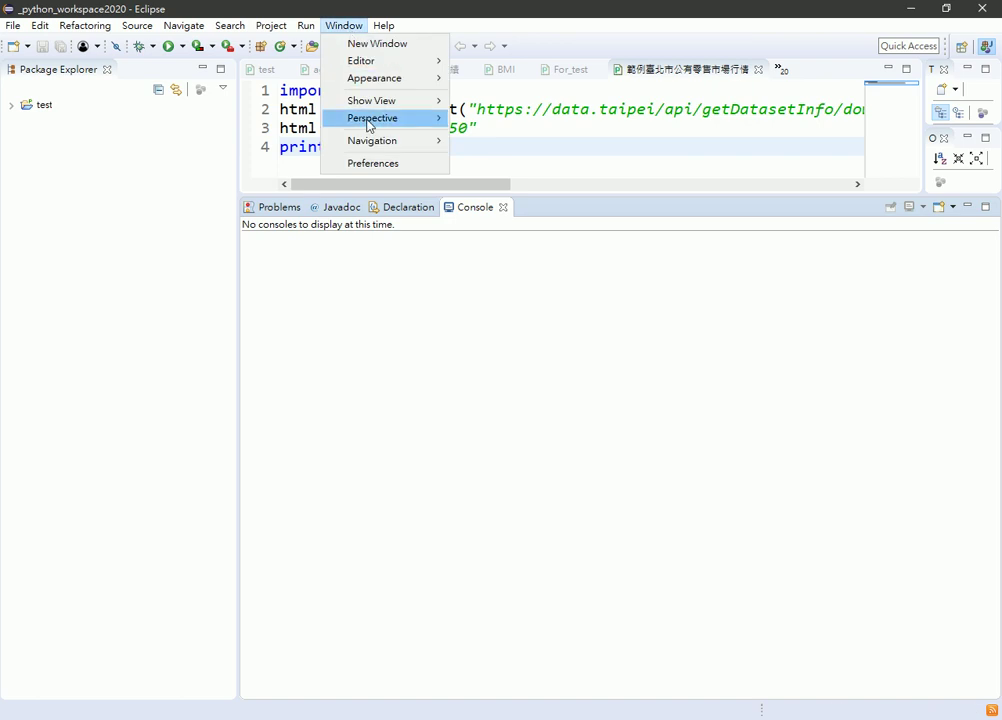
{"action": "left_click", "coordinate": [402, 165]}
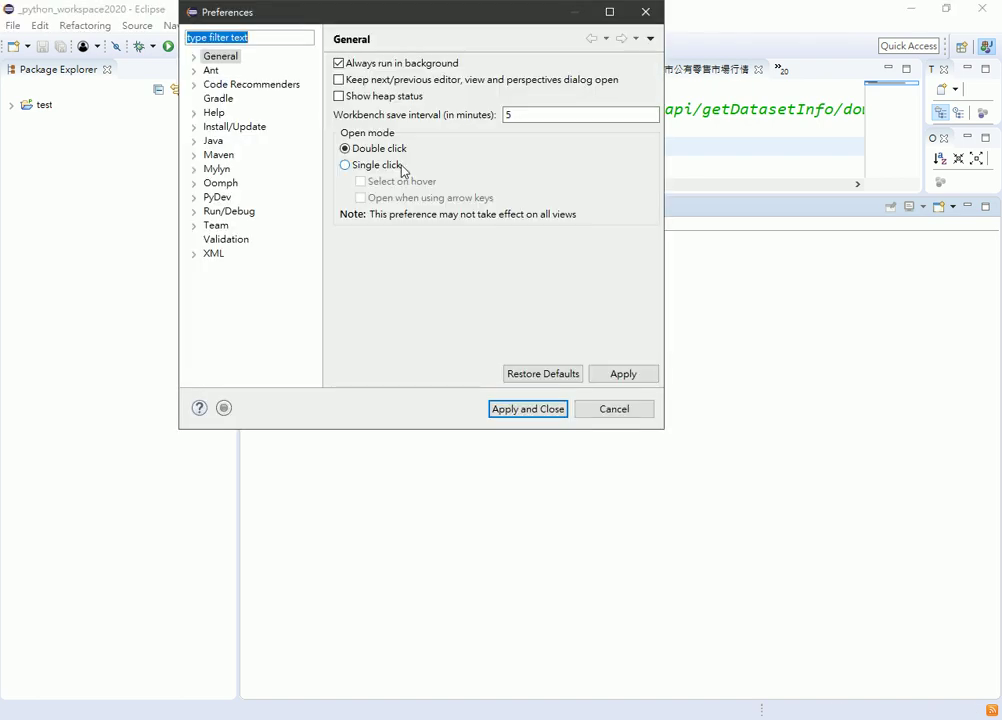
{"action": "left_click", "coordinate": [194, 199]}
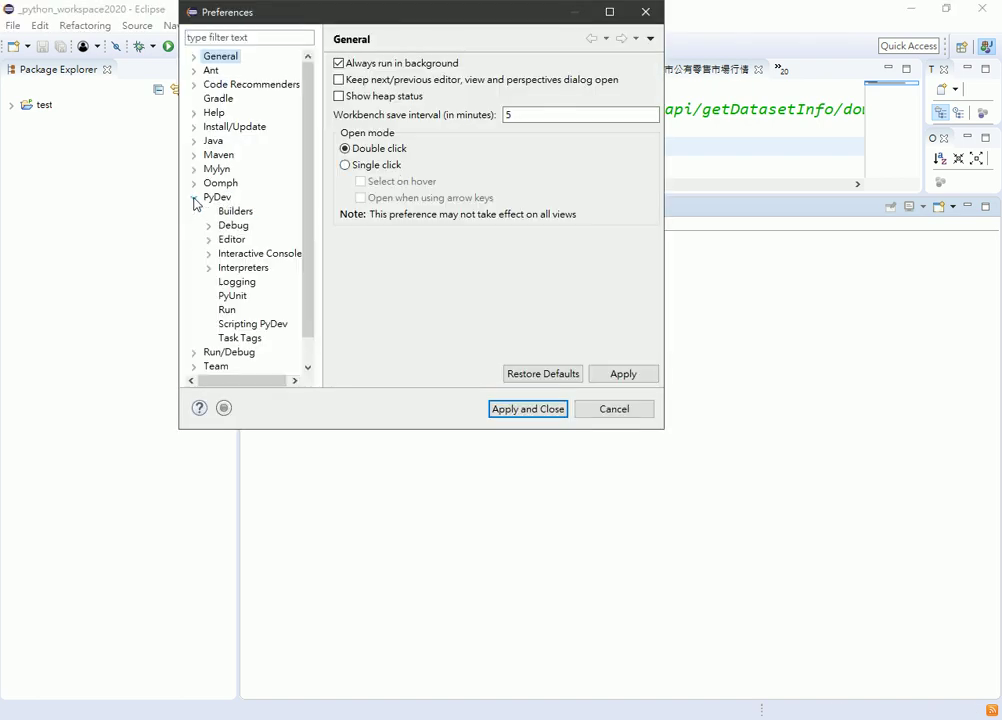
{"action": "left_click", "coordinate": [208, 268]}
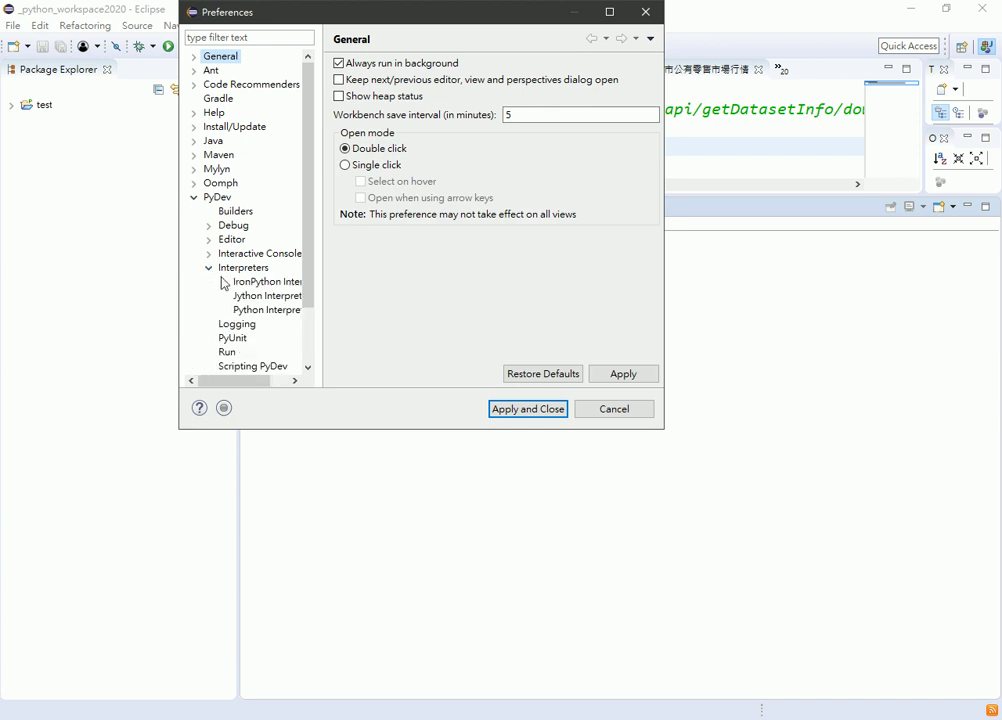
{"action": "left_click", "coordinate": [279, 314]}
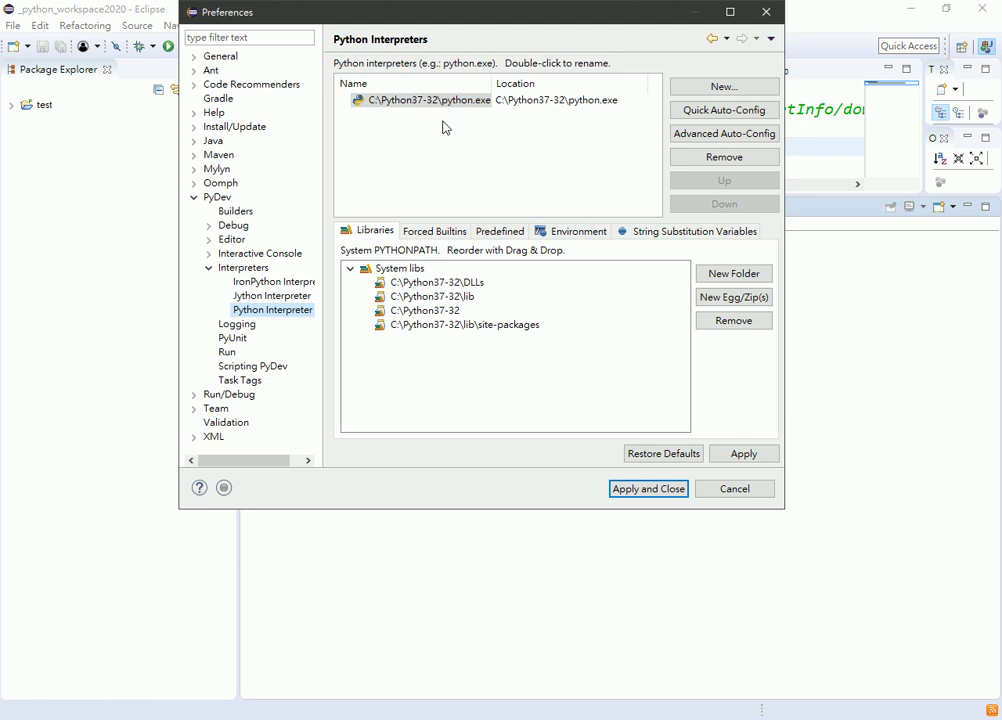
{"action": "mouse_move", "coordinate": [478, 113]}
{"action": "left_mouse_down"}
{"action": "mouse_move", "coordinate": [440, 100]}
{"action": "mouse_move", "coordinate": [495, 110]}
{"action": "left_mouse_up"}
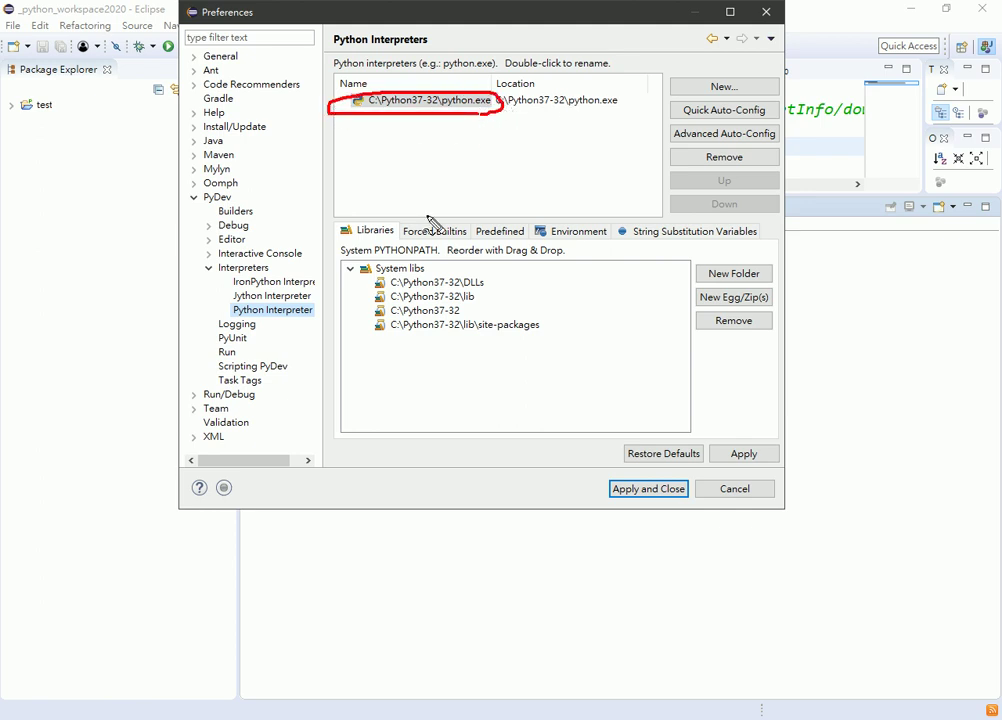
{"action": "mouse_move", "coordinate": [412, 206]}
{"action": "left_mouse_down"}
{"action": "mouse_move", "coordinate": [428, 121]}
{"action": "mouse_move", "coordinate": [452, 140]}
{"action": "left_mouse_up"}
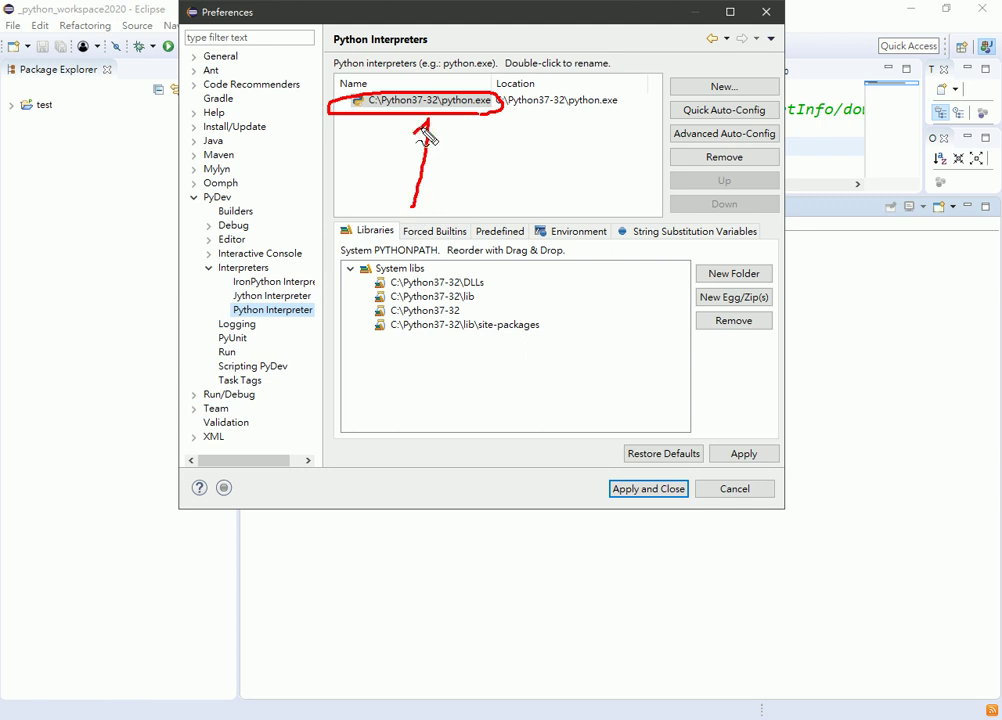
{"action": "left_click_drag", "start_coordinate": [372, 106], "coordinate": [438, 106]}
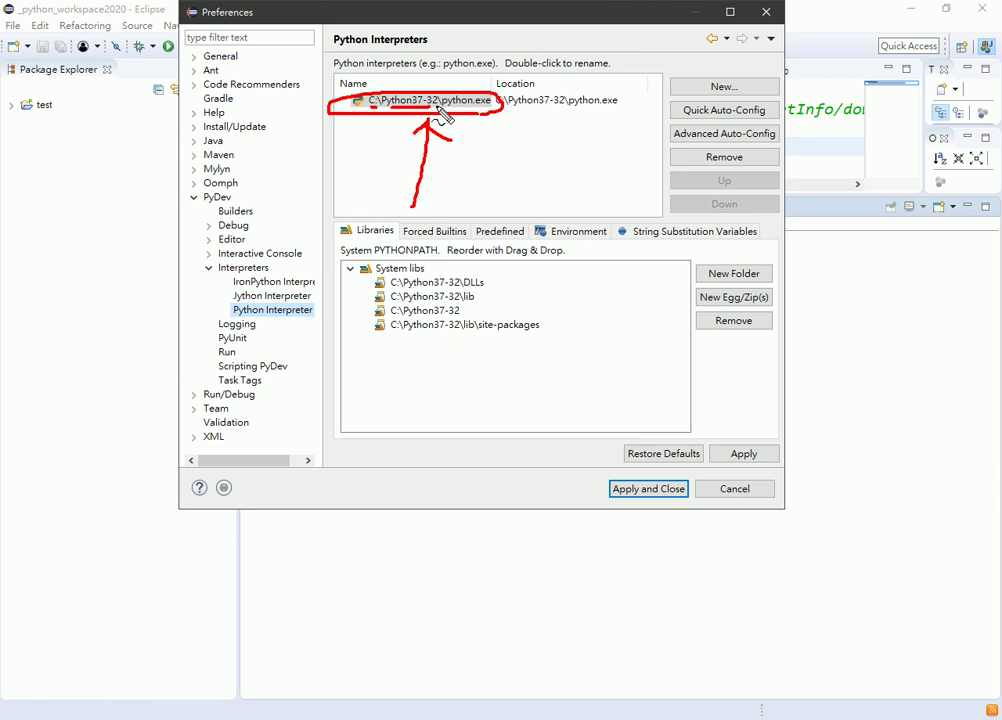
{"action": "double_click", "coordinate": [437, 101]}
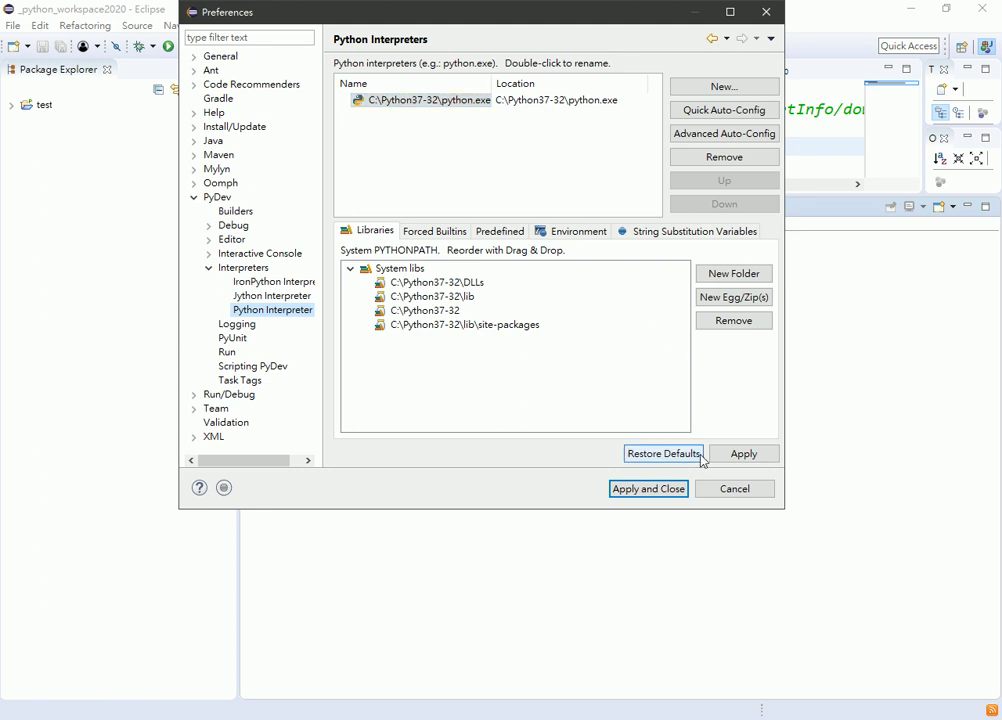
{"action": "left_click", "coordinate": [730, 489]}
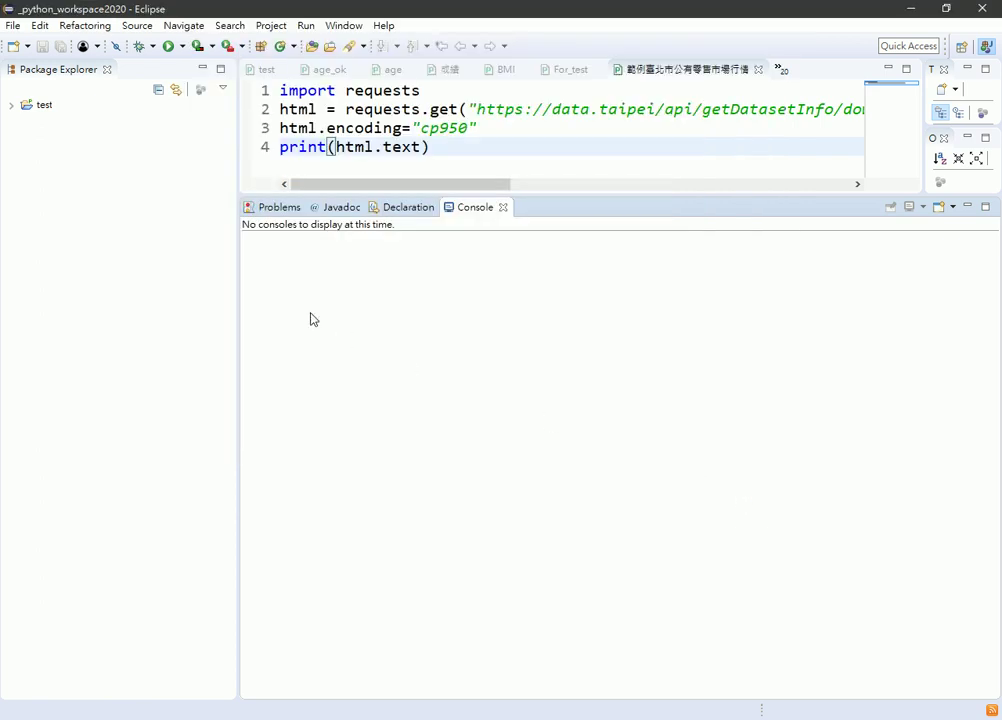
Widen the editor and run the requests script, printing the Taipei market price CSV rows
{"action": "left_click_drag", "start_coordinate": [236, 288], "coordinate": [112, 288]}
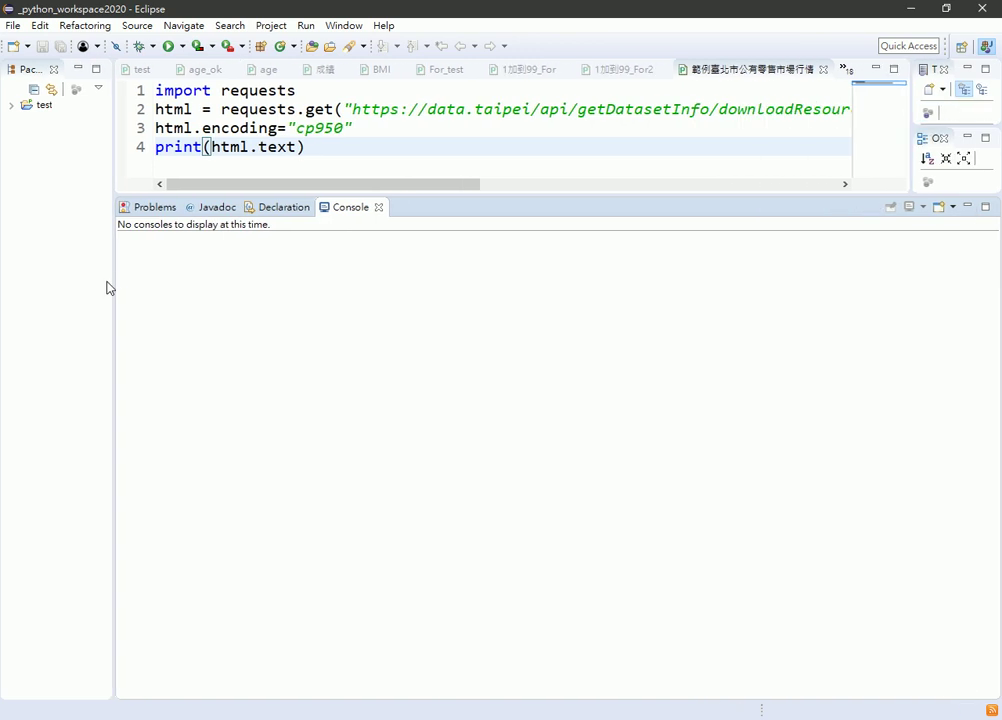
{"action": "double_click", "coordinate": [223, 91]}
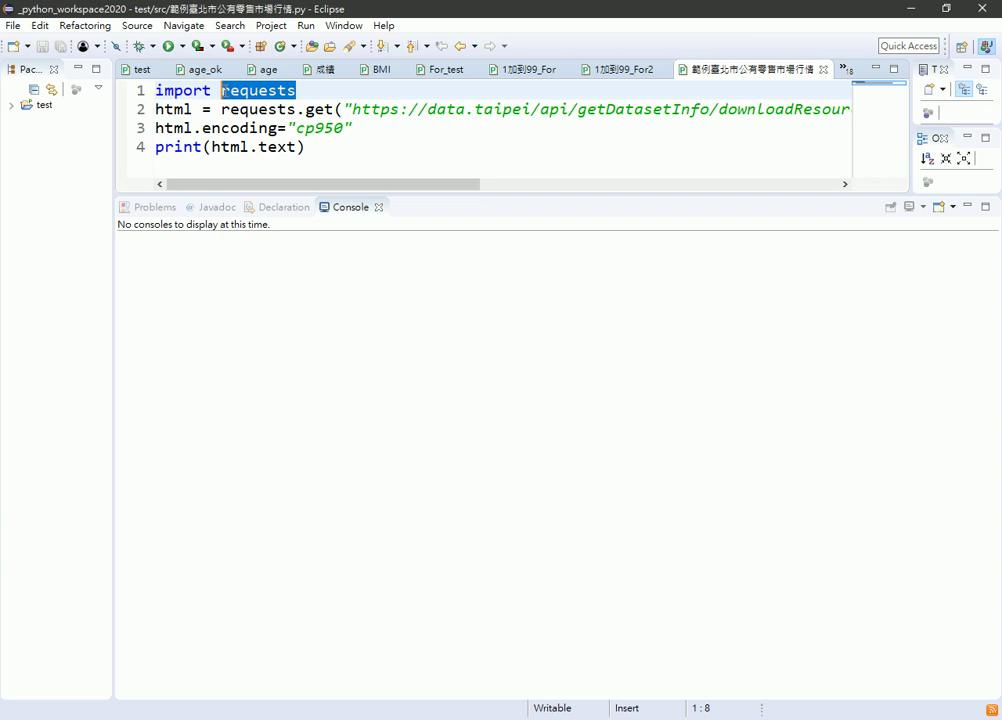
{"action": "mouse_move", "coordinate": [223, 91]}
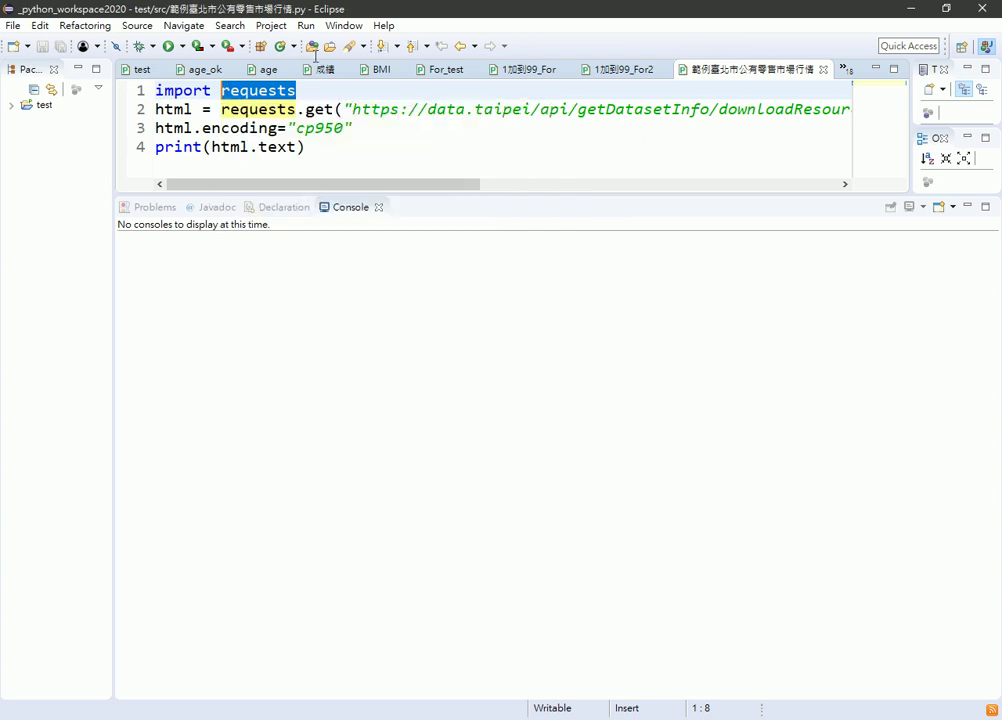
{"action": "left_click", "coordinate": [168, 46]}
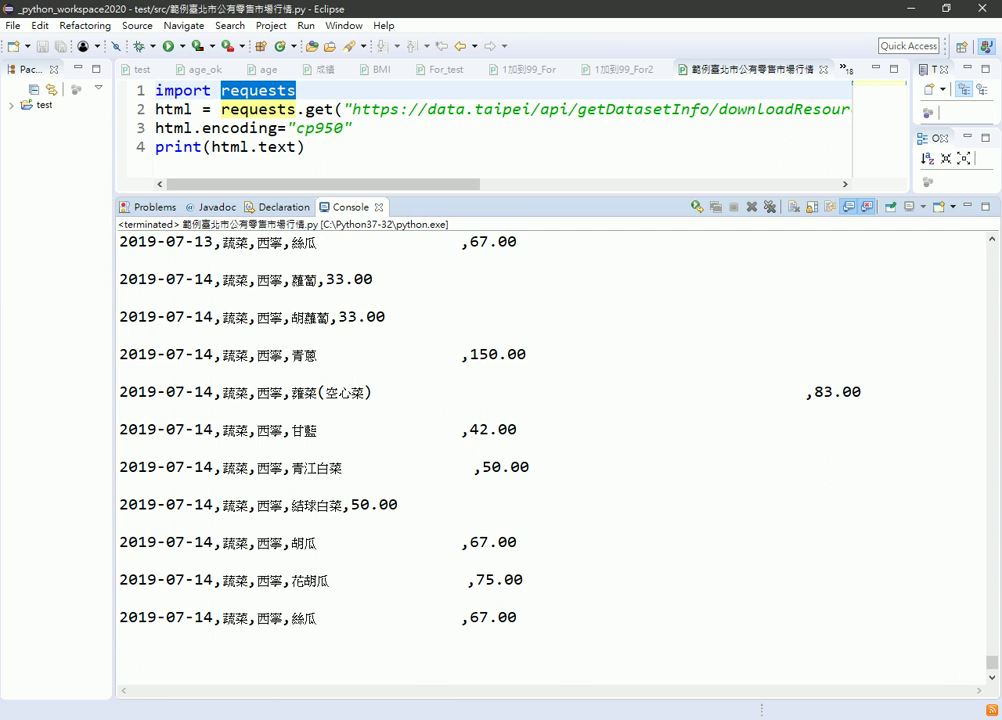
{"action": "key", "text": "alt+Tab"}
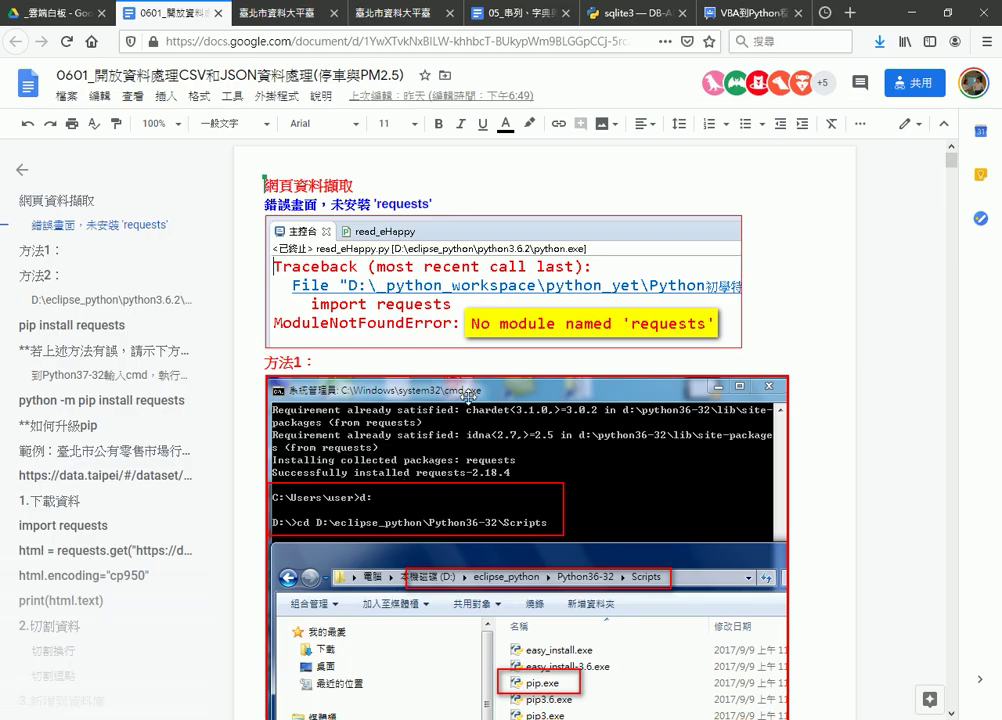
Scroll the notes to the 方法2 section on adding Python's Scripts folder to PATH
{"action": "scroll", "coordinate": [388, 278], "scroll_direction": "down", "scroll_amount": 1}
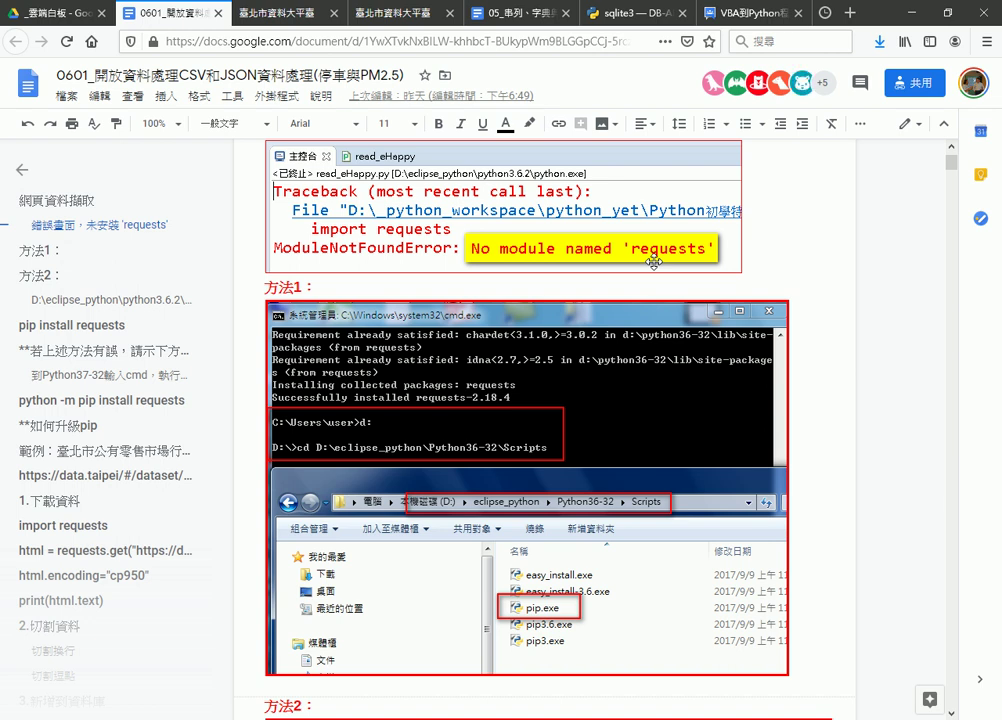
{"action": "scroll", "coordinate": [653, 262], "scroll_direction": "down", "scroll_amount": 5}
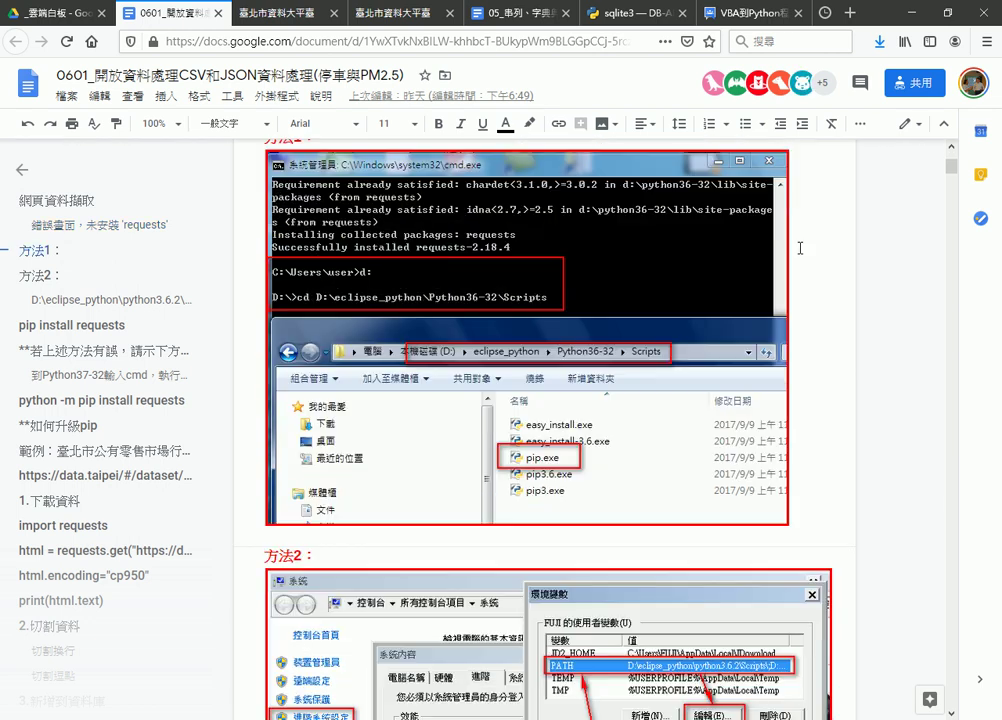
{"action": "scroll", "coordinate": [801, 247], "scroll_direction": "down", "scroll_amount": 1}
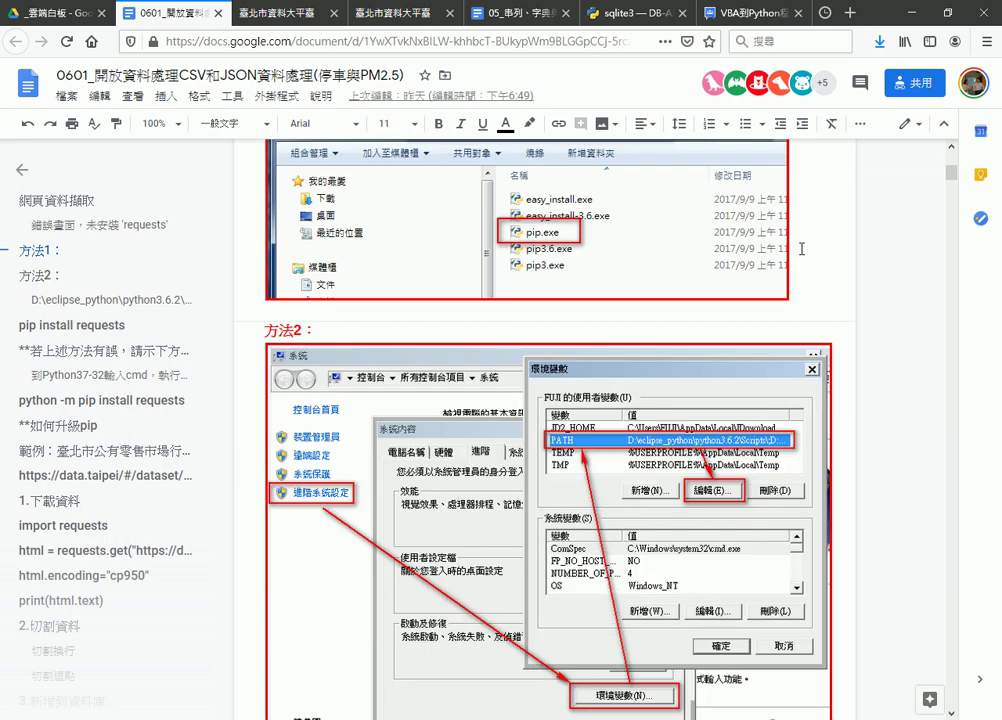
{"action": "mouse_move", "coordinate": [363, 716]}
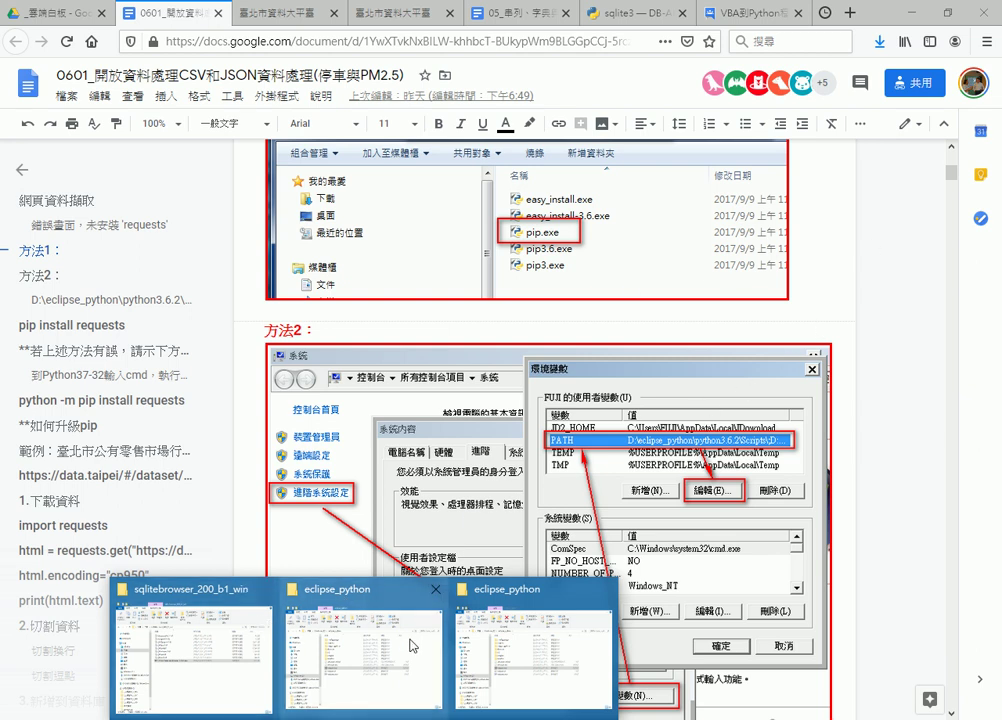
Navigate File Explorer from the C: drive to C:\Python37-32\Scripts
{"action": "left_click", "coordinate": [365, 640]}
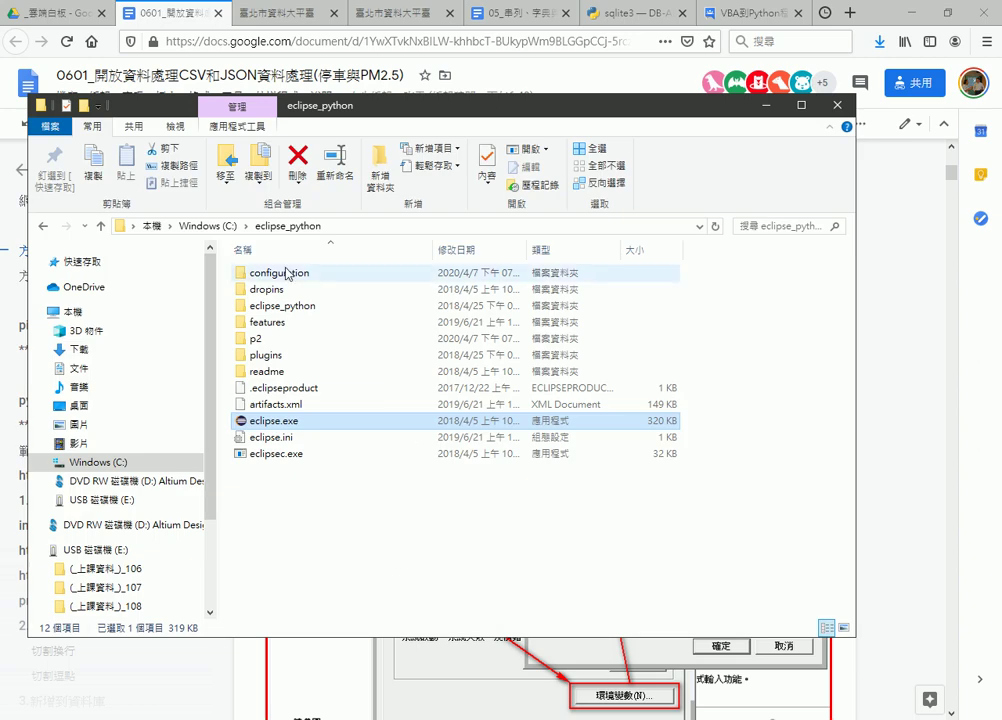
{"action": "left_click", "coordinate": [207, 226]}
{"action": "scroll", "coordinate": [408, 366], "scroll_direction": "down", "scroll_amount": 3}
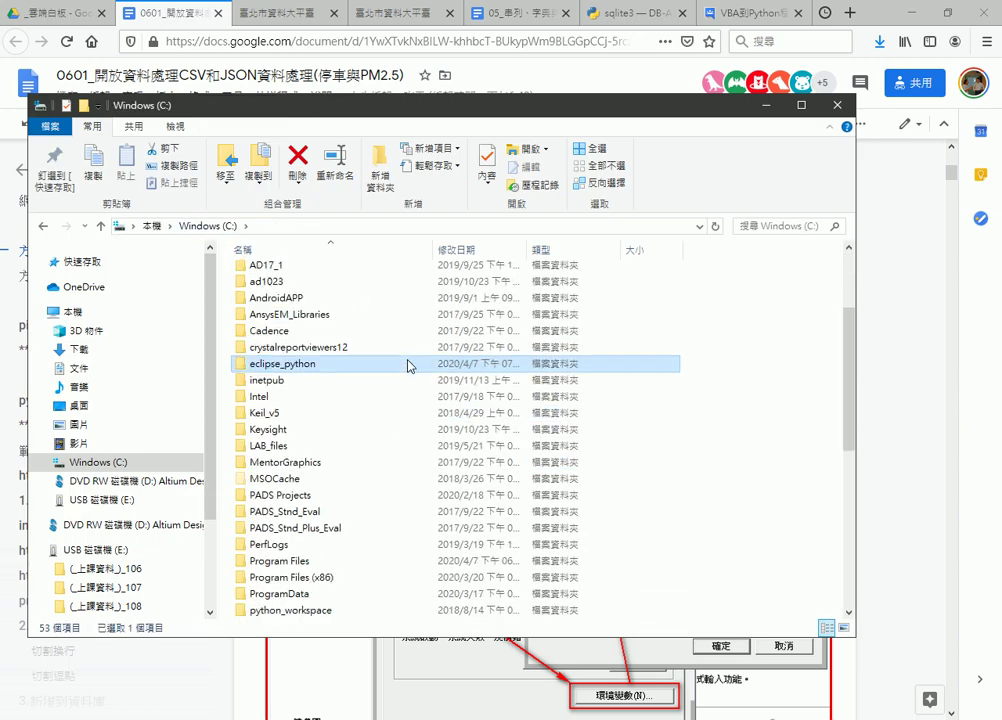
{"action": "scroll", "coordinate": [408, 366], "scroll_direction": "down", "scroll_amount": 2}
{"action": "scroll", "coordinate": [408, 366], "scroll_direction": "down", "scroll_amount": 2}
{"action": "scroll", "coordinate": [408, 366], "scroll_direction": "down", "scroll_amount": 1}
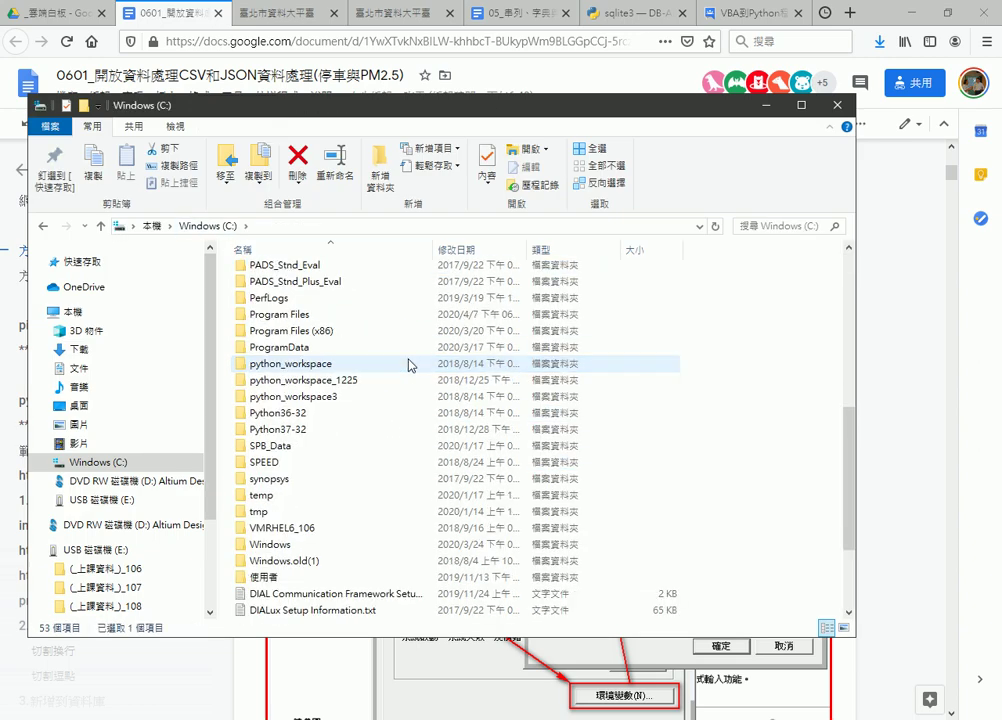
{"action": "left_click", "coordinate": [308, 432]}
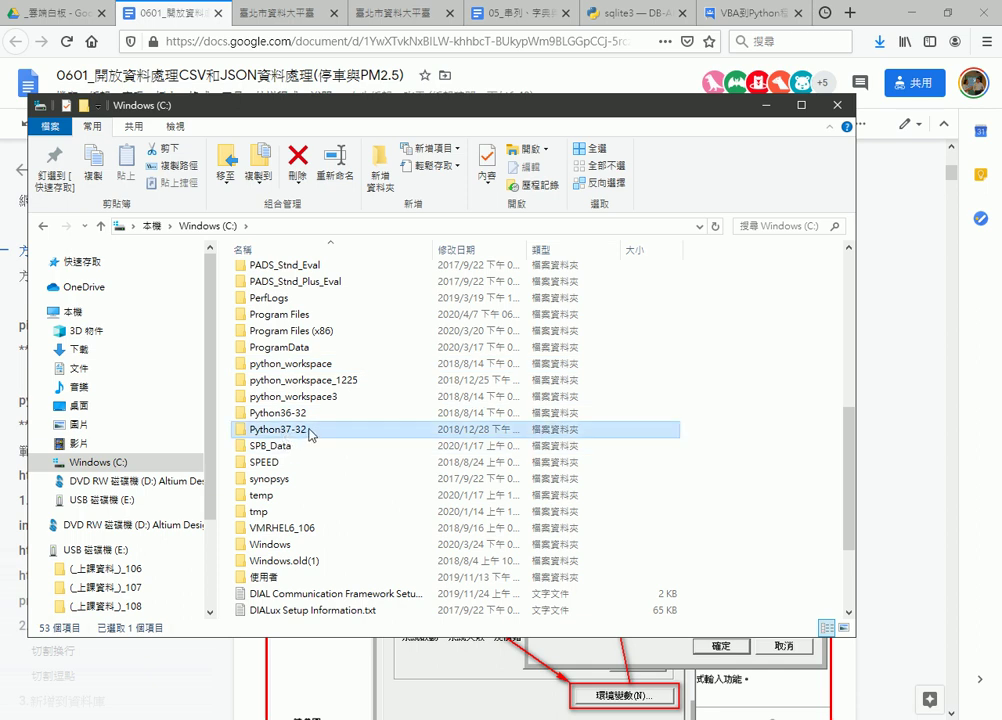
{"action": "double_click", "coordinate": [309, 431]}
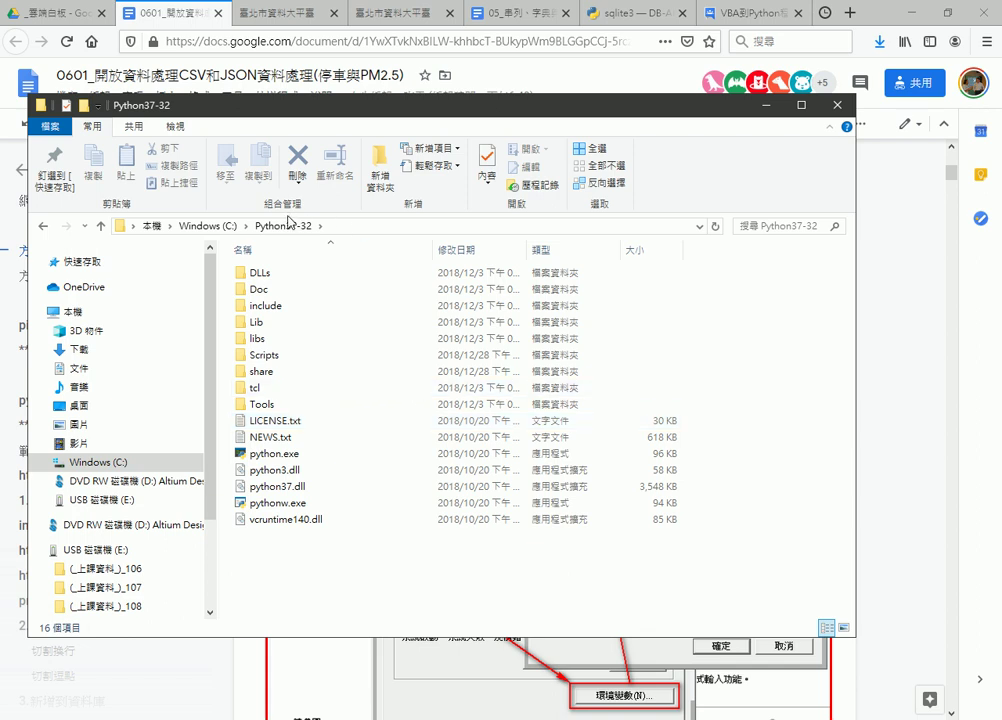
{"action": "left_click", "coordinate": [281, 360]}
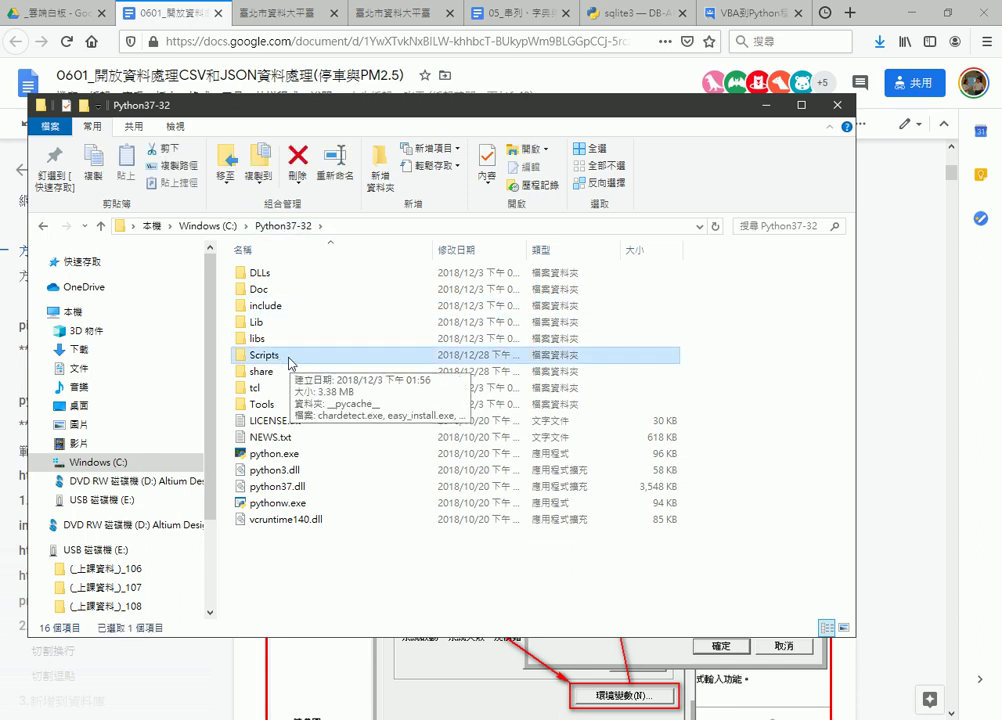
{"action": "double_click", "coordinate": [291, 360]}
Open a Command Prompt in the Scripts folder by entering cmd in the address bar
{"action": "scroll", "coordinate": [322, 362], "scroll_direction": "down", "scroll_amount": 1}
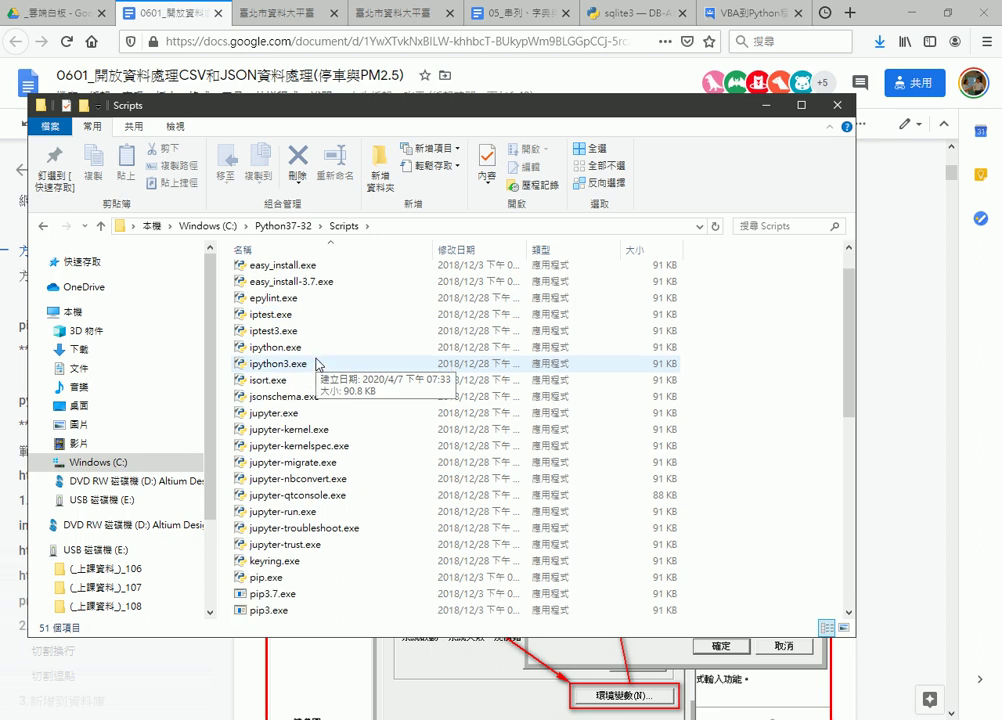
{"action": "scroll", "coordinate": [331, 352], "scroll_direction": "down", "scroll_amount": 3}
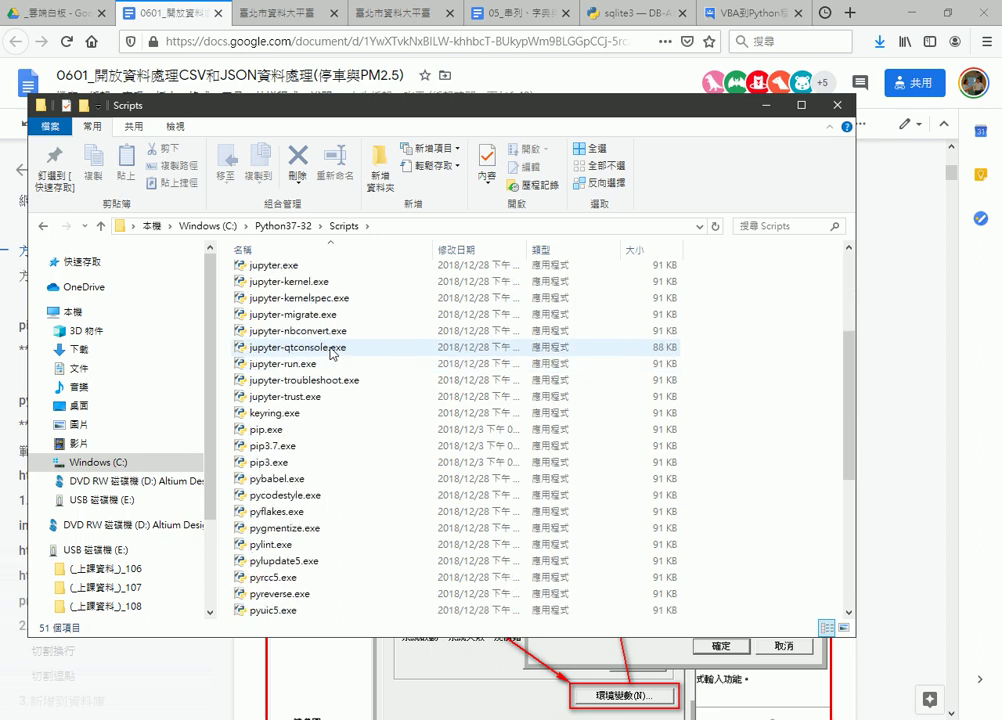
{"action": "scroll", "coordinate": [280, 380], "scroll_direction": "down", "scroll_amount": 1}
{"action": "left_click", "coordinate": [259, 387]}
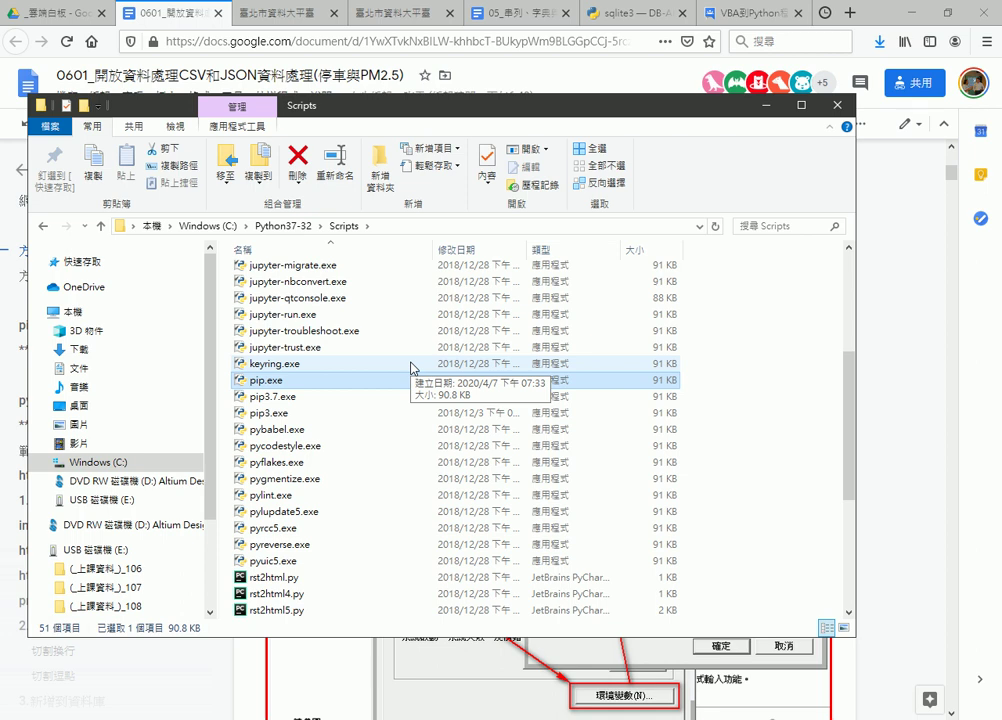
{"action": "left_click", "coordinate": [412, 225]}
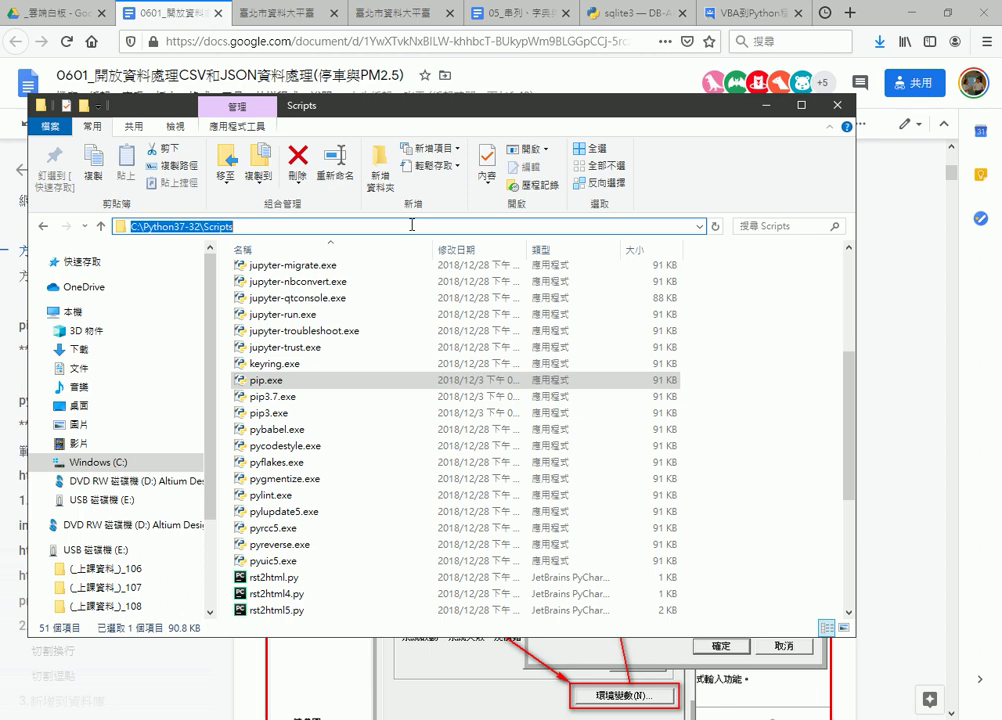
{"action": "type", "text": "cmd"}
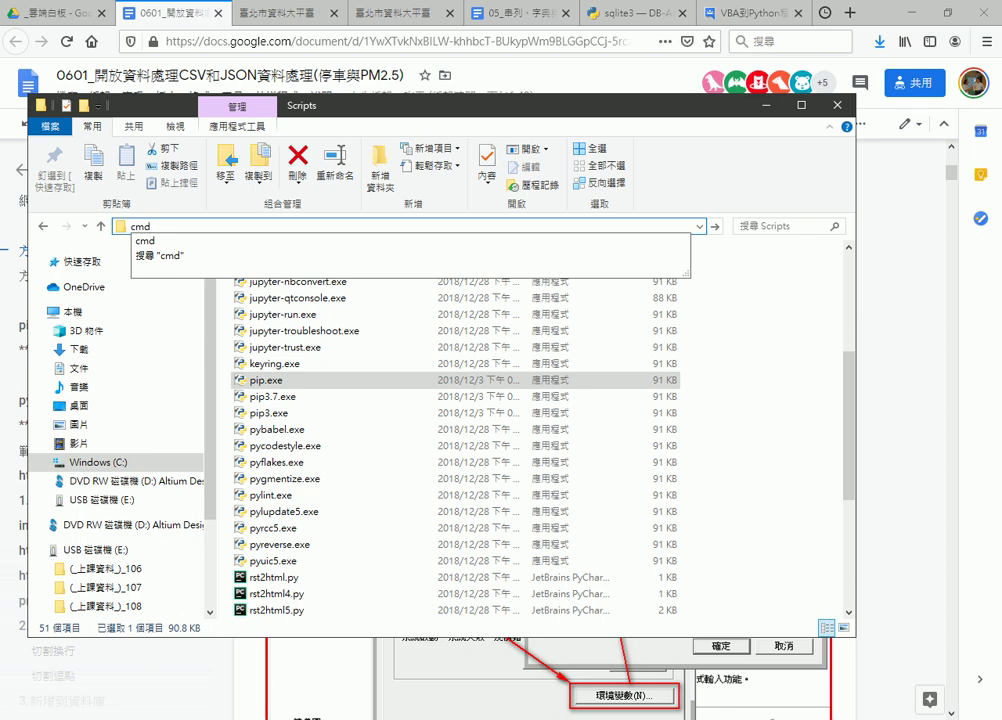
{"action": "key", "text": "Return"}
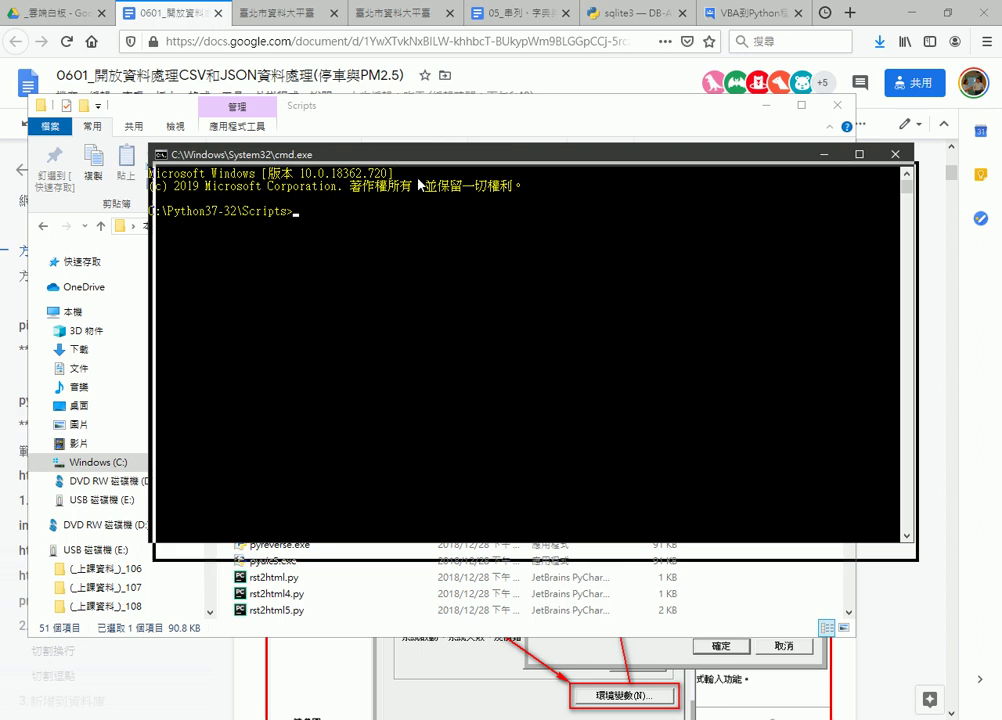
Run 'pip install requests' in the Scripts prompt, which fails with a launcher fatal error
{"action": "left_click_drag", "start_coordinate": [452, 278], "coordinate": [454, 276]}
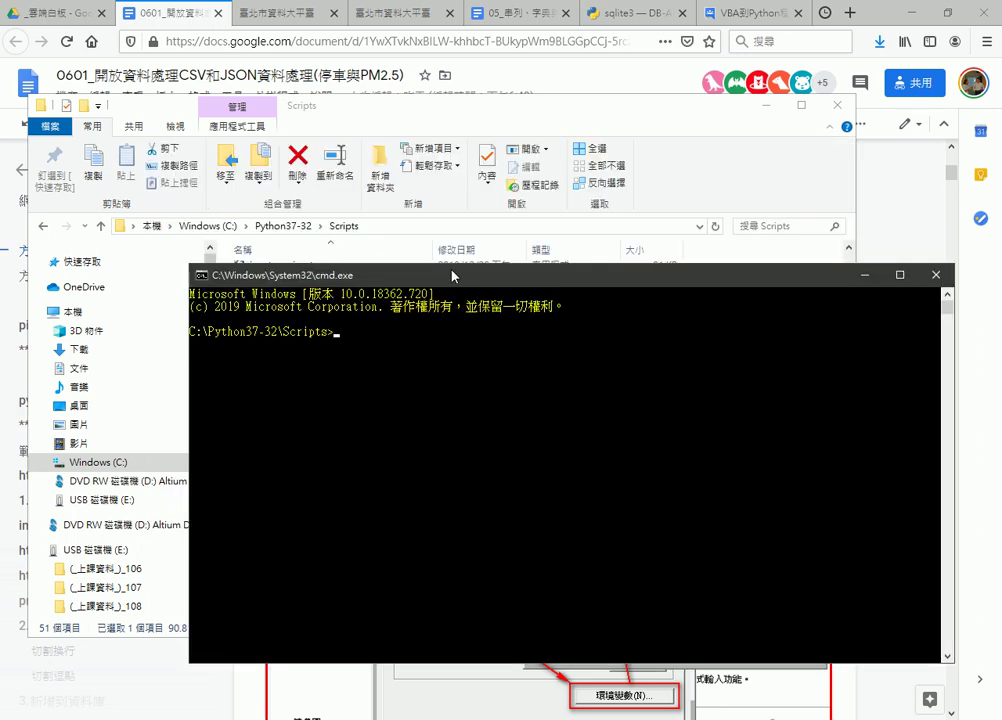
{"action": "mouse_move", "coordinate": [208, 240]}
{"action": "left_mouse_down"}
{"action": "mouse_move", "coordinate": [330, 240]}
{"action": "mouse_move", "coordinate": [283, 272]}
{"action": "mouse_move", "coordinate": [283, 327]}
{"action": "mouse_move", "coordinate": [190, 341]}
{"action": "left_mouse_up"}
{"action": "key", "text": "Escape"}
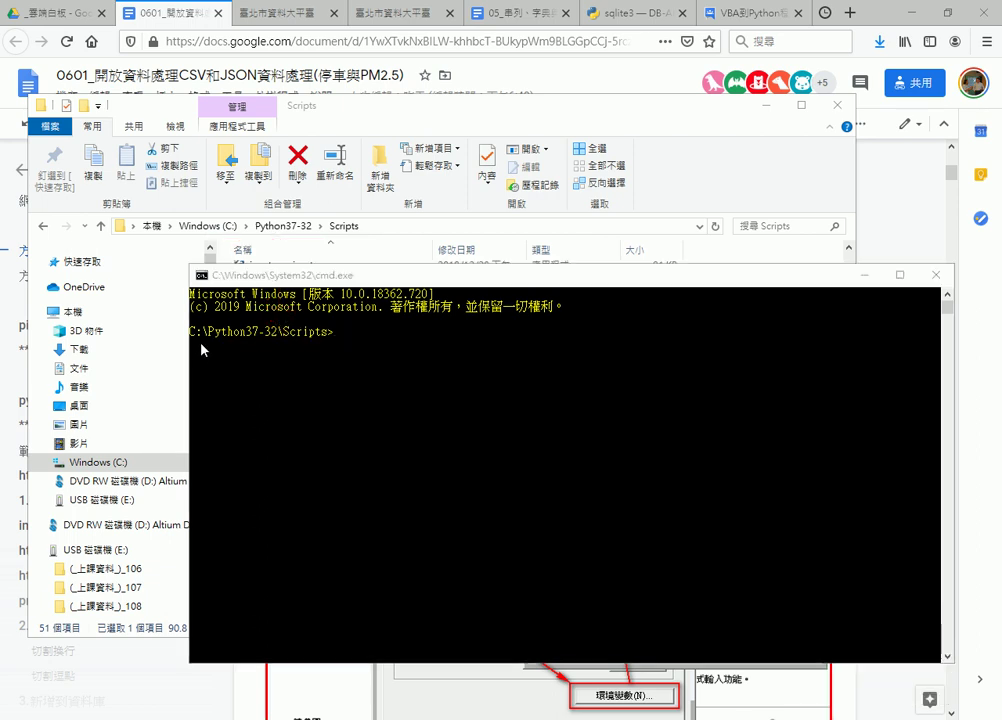
{"action": "type", "text": "p"}
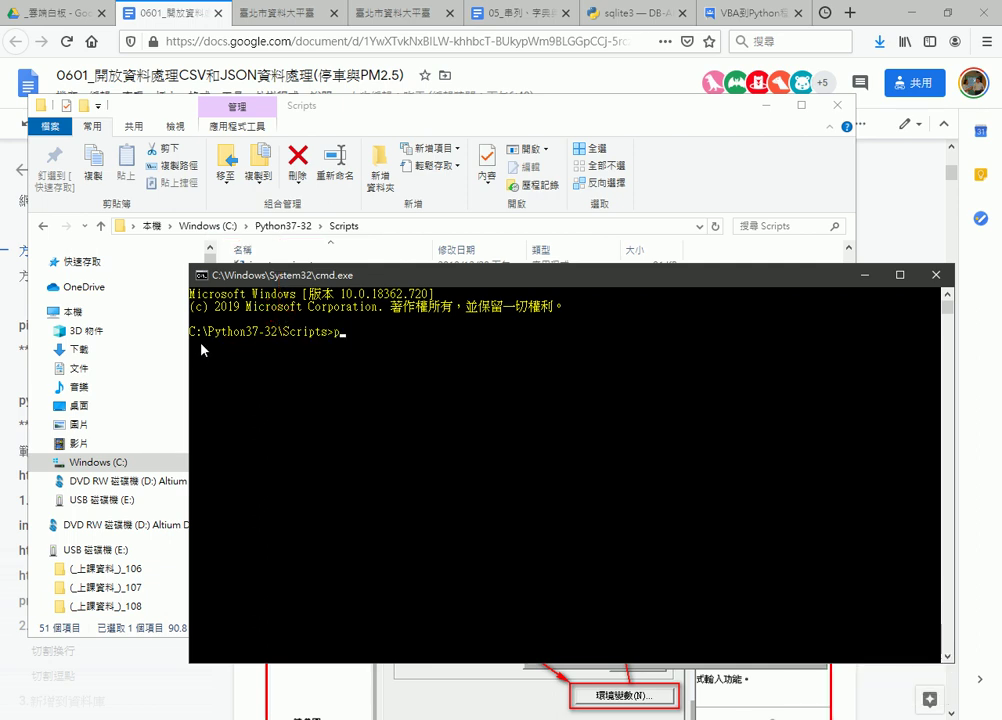
{"action": "type", "text": "ip install "}
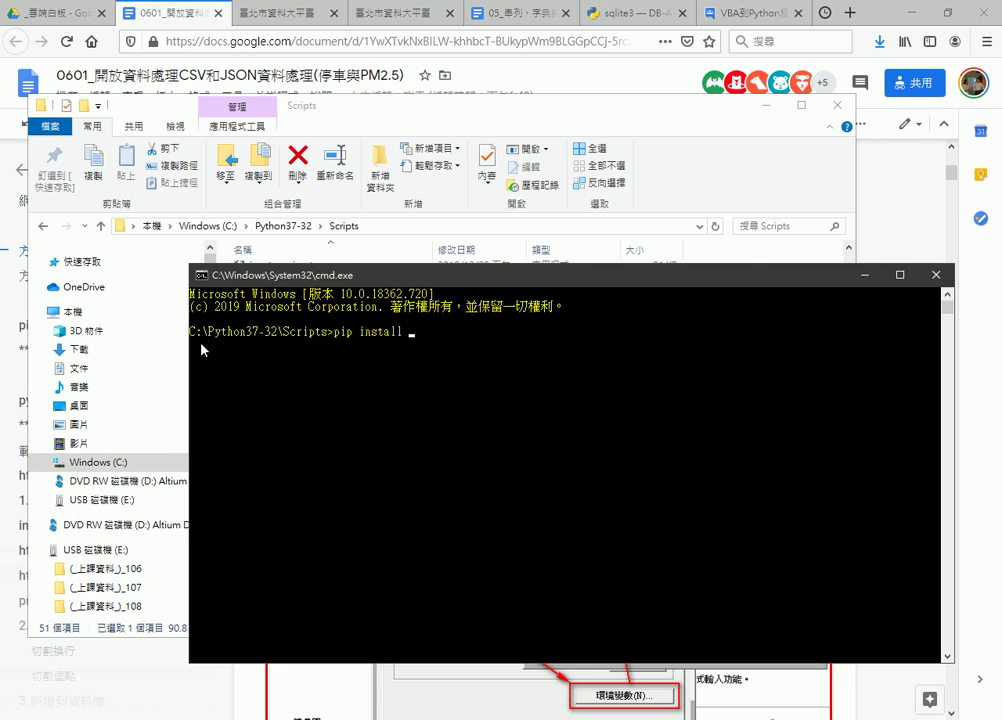
{"action": "type", "text": "requests"}
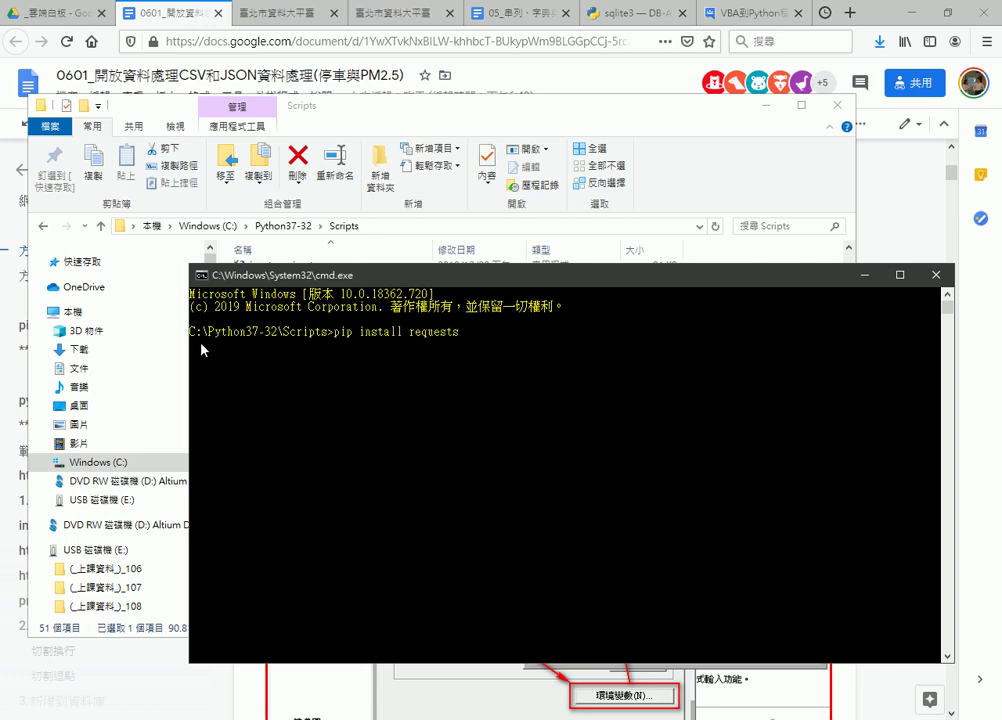
{"action": "key", "text": "Return"}
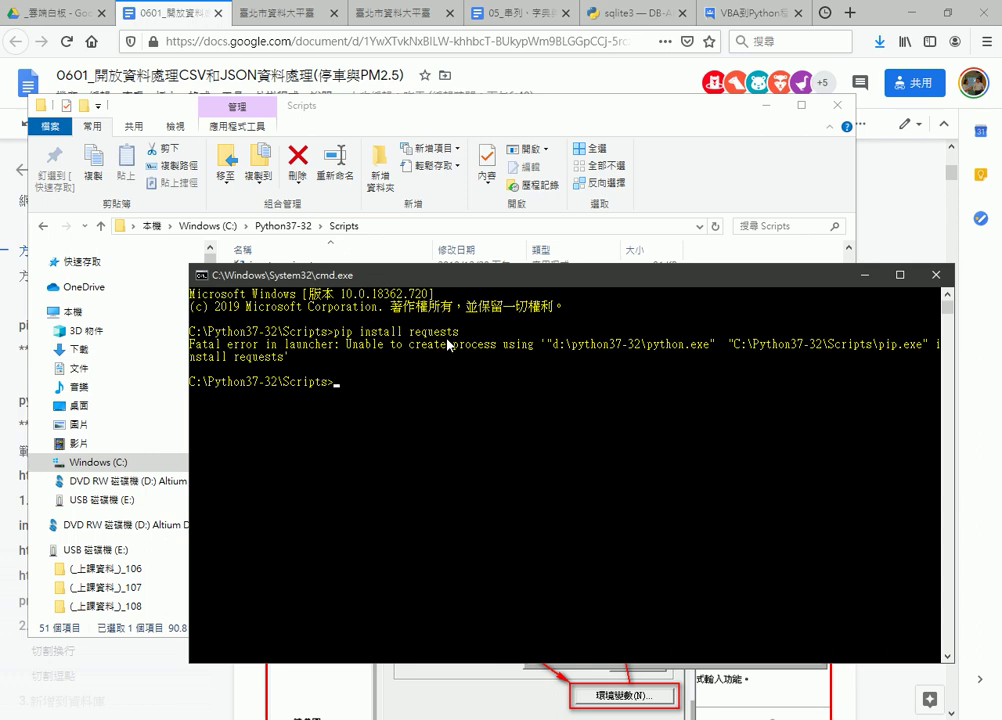
{"action": "left_click", "coordinate": [200, 14]}
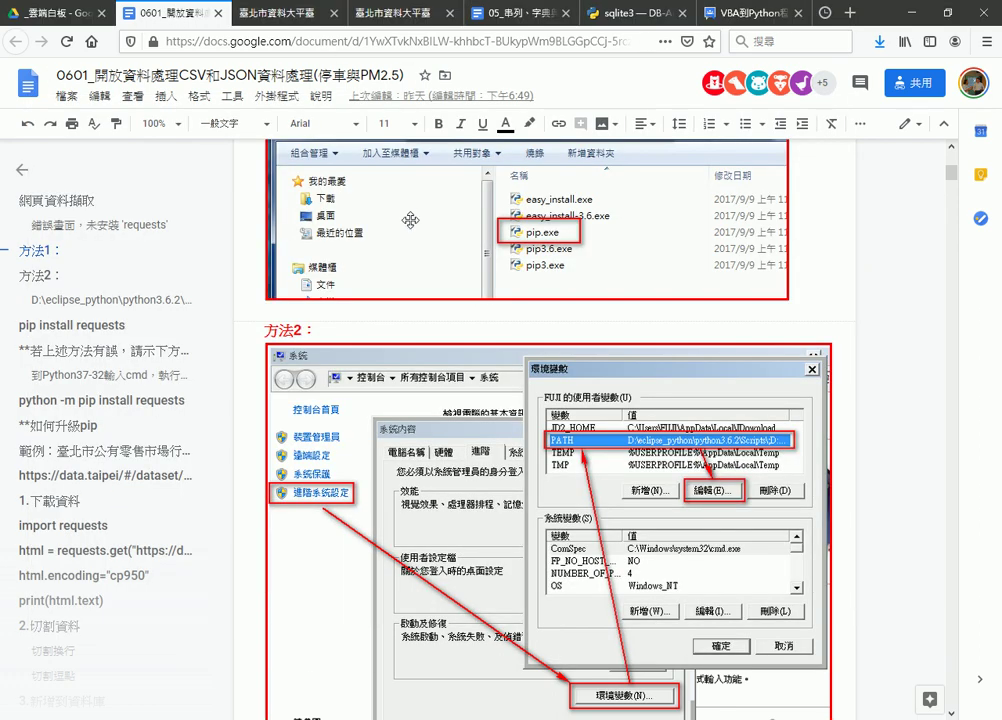
Copy the fallback command 'python -m pip install requests' from the notes
{"action": "scroll", "coordinate": [403, 213], "scroll_direction": "up", "scroll_amount": 5}
{"action": "scroll", "coordinate": [420, 252], "scroll_direction": "down", "scroll_amount": 5}
{"action": "scroll", "coordinate": [420, 252], "scroll_direction": "down", "scroll_amount": 5}
{"action": "left_click_drag", "start_coordinate": [492, 294], "coordinate": [255, 291]}
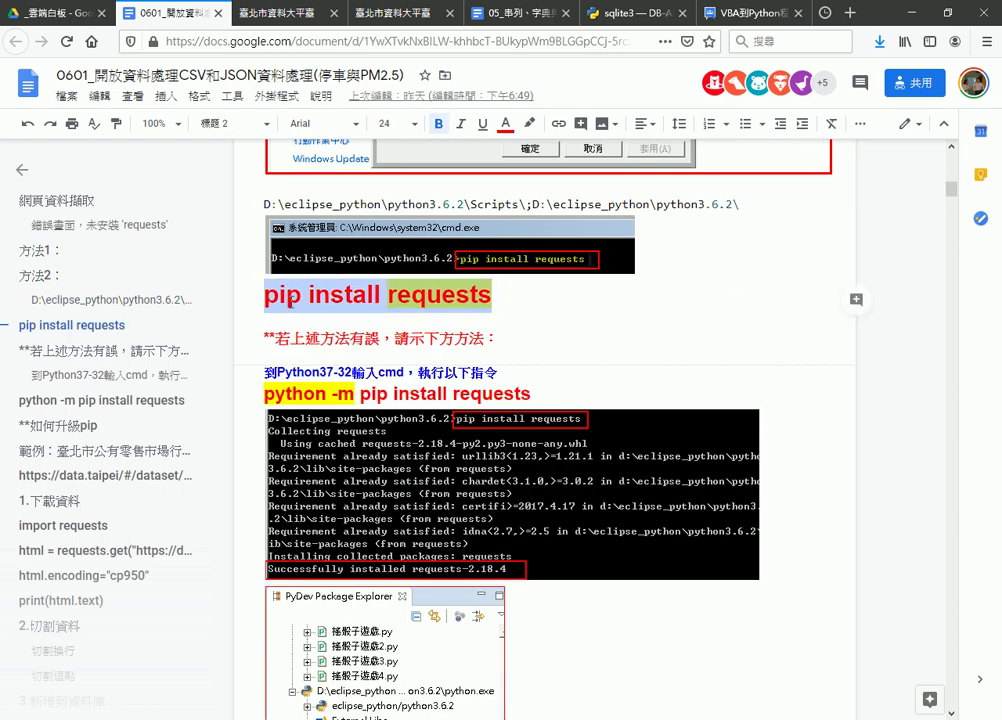
{"action": "left_click", "coordinate": [266, 393]}
{"action": "left_click_drag", "start_coordinate": [265, 393], "coordinate": [326, 393]}
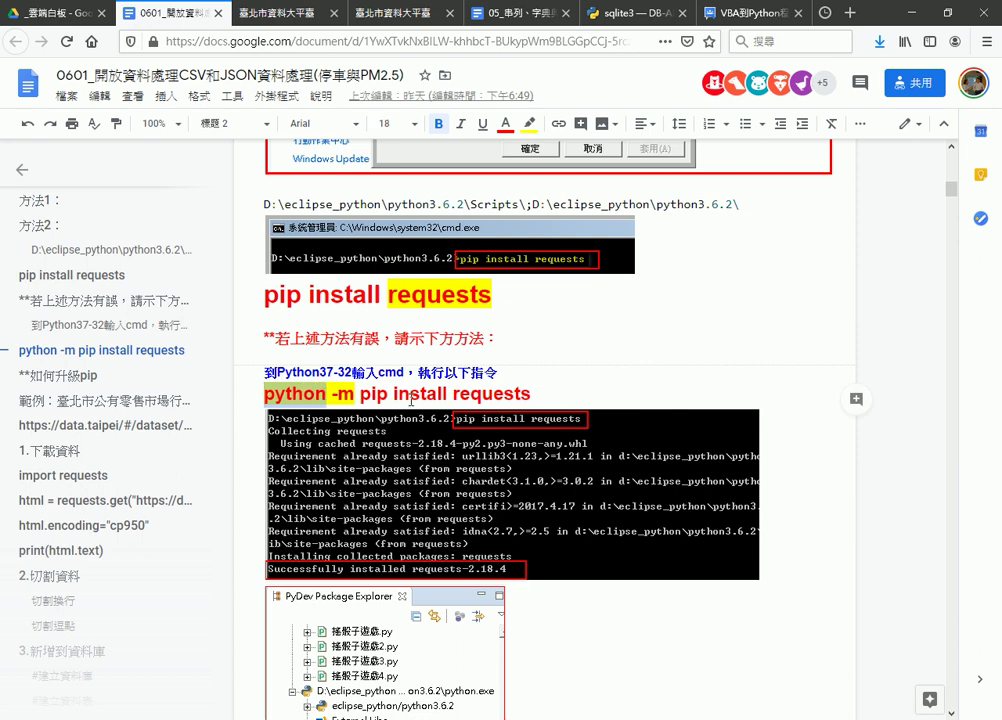
{"action": "left_click", "coordinate": [350, 393]}
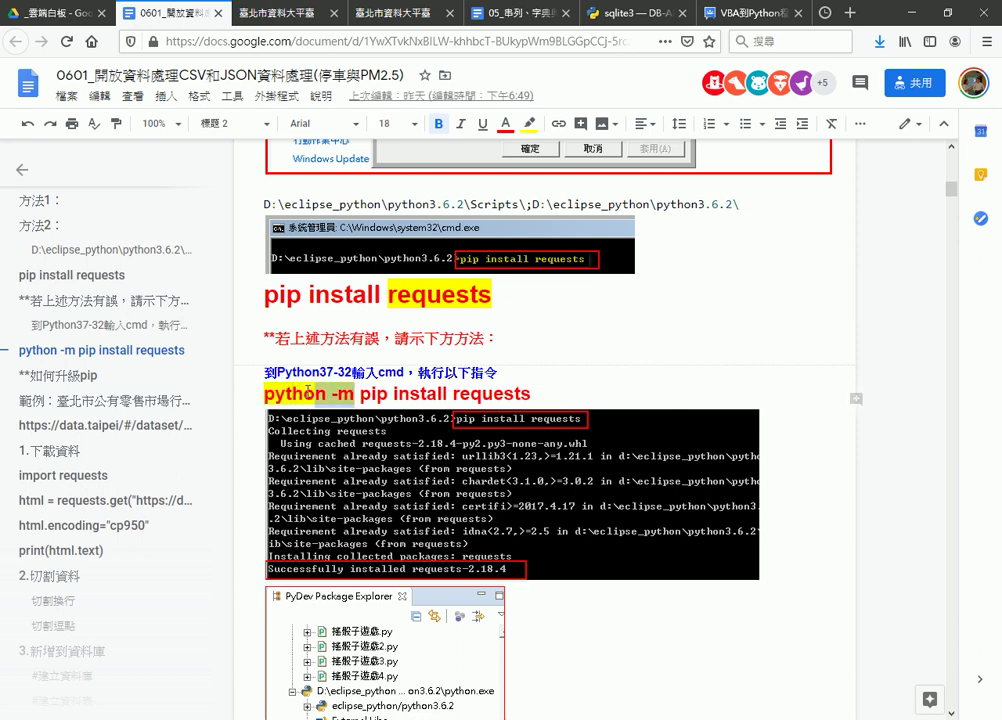
{"action": "left_click_drag", "start_coordinate": [530, 394], "coordinate": [347, 395]}
{"action": "key", "text": "ctrl+c"}
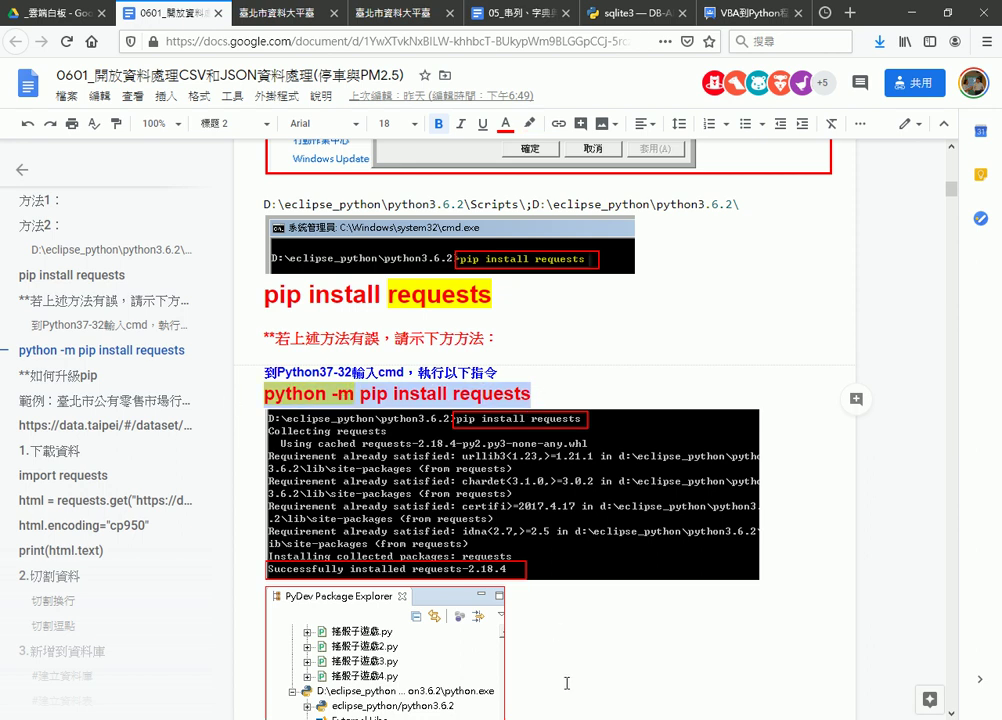
{"action": "key", "text": "alt+Tab"}
Paste and run 'python -m pip install requests', installing requests 2.23.0 and its dependencies
{"action": "key", "text": "ctrl+v"}
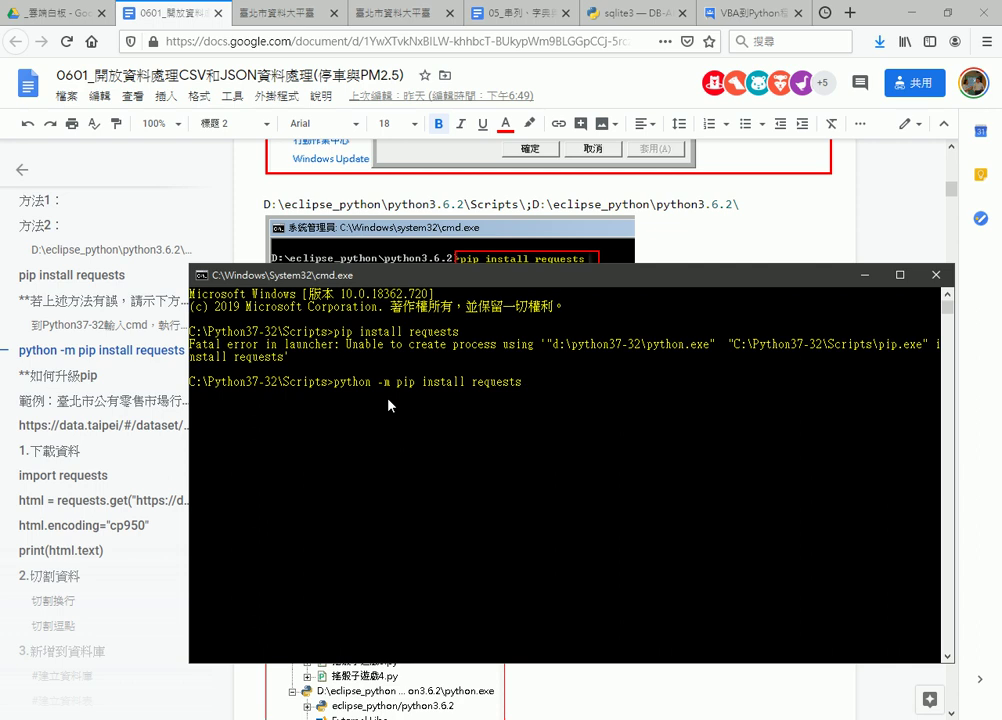
{"action": "key", "text": "Return"}
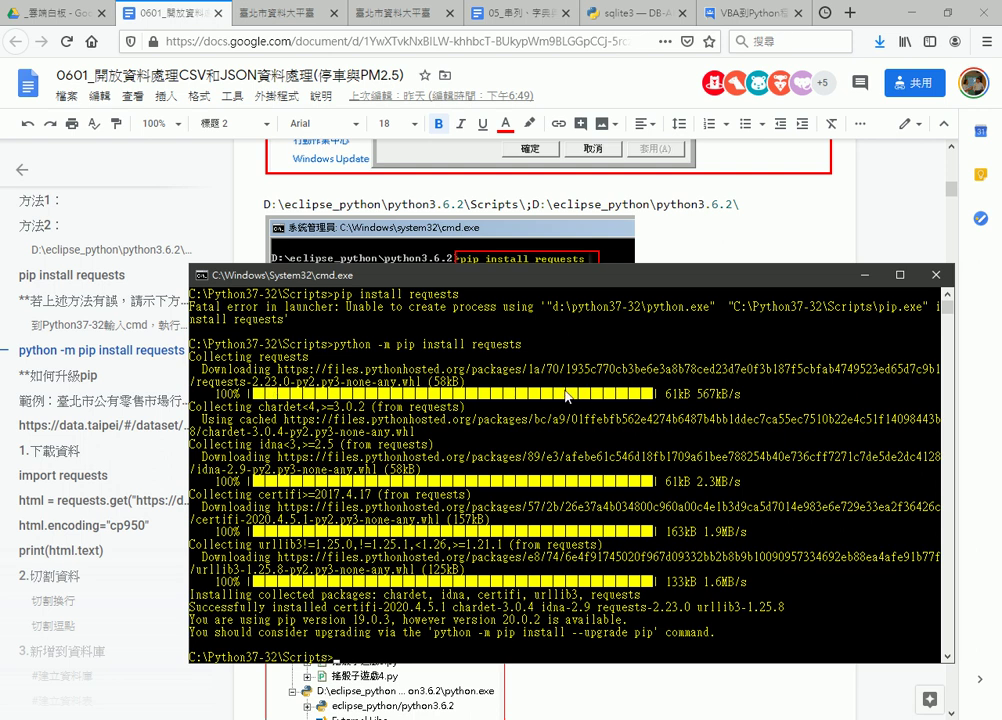
{"action": "left_click", "coordinate": [851, 14]}
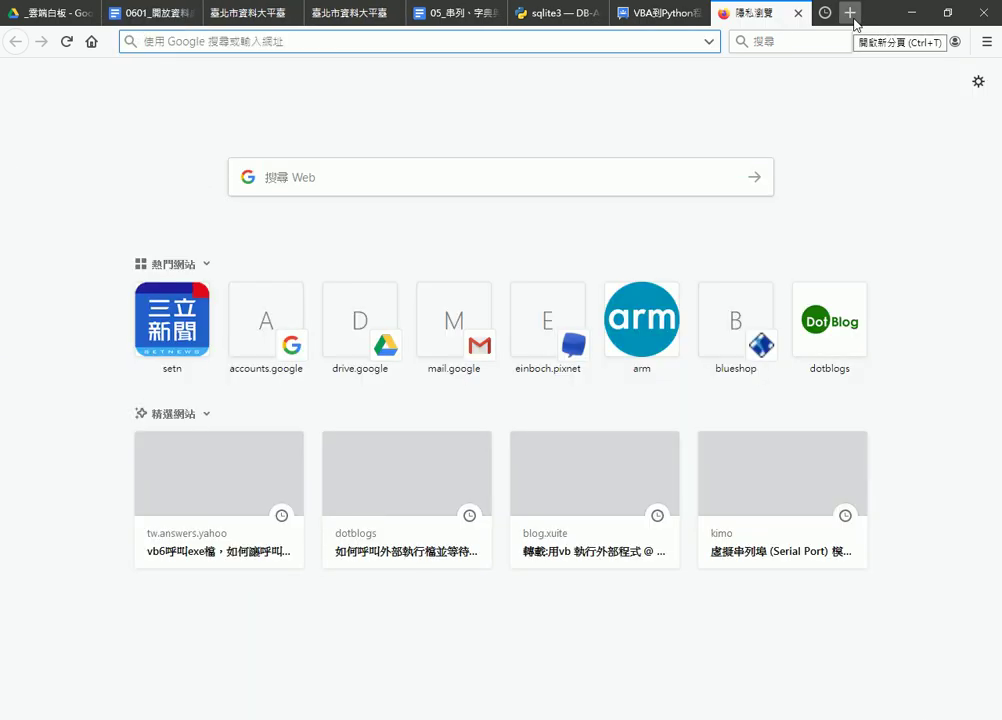
Search the web for 'python', then go via python.org to pypi.org
{"action": "type", "text": "python"}
{"action": "key", "text": "Return"}
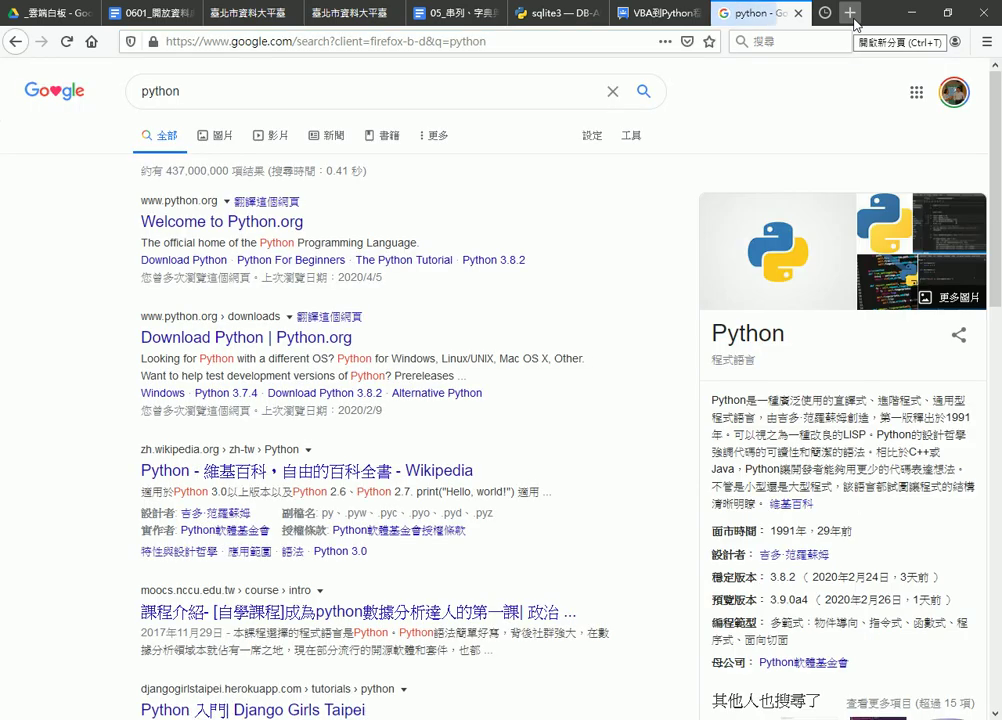
{"action": "left_click", "coordinate": [275, 222]}
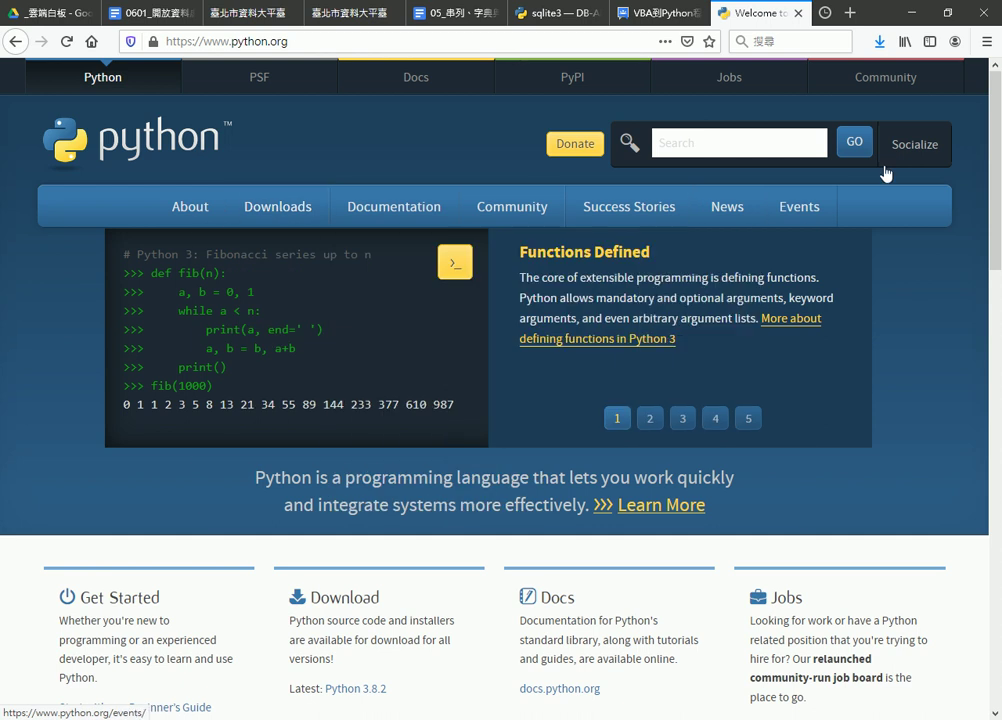
{"action": "left_click", "coordinate": [583, 80]}
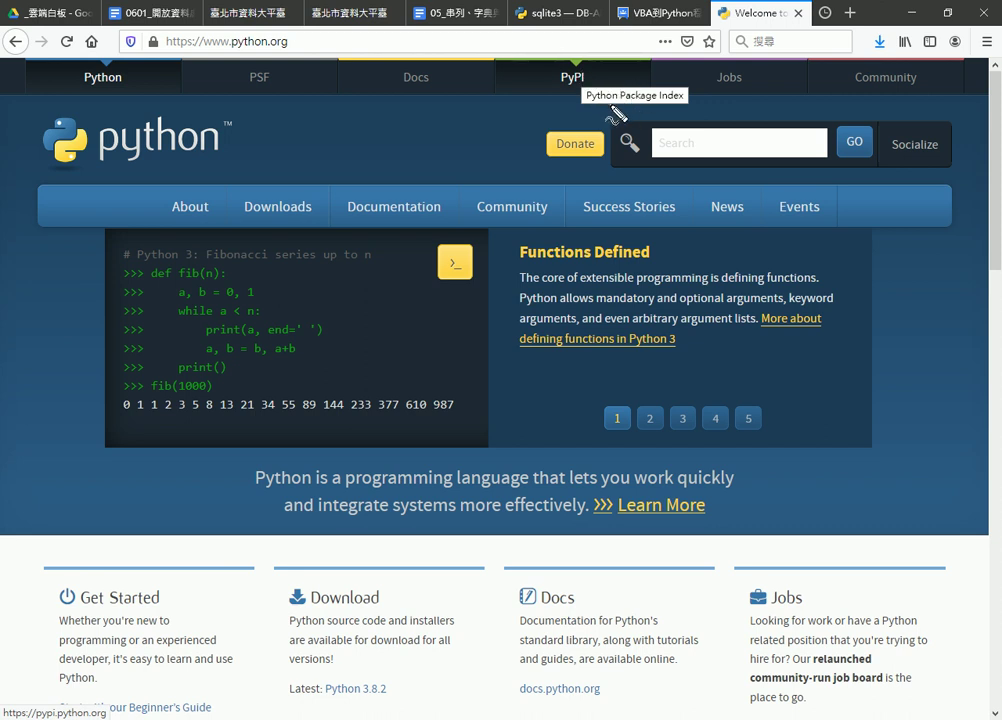
{"action": "left_click_drag", "start_coordinate": [614, 118], "coordinate": [632, 122]}
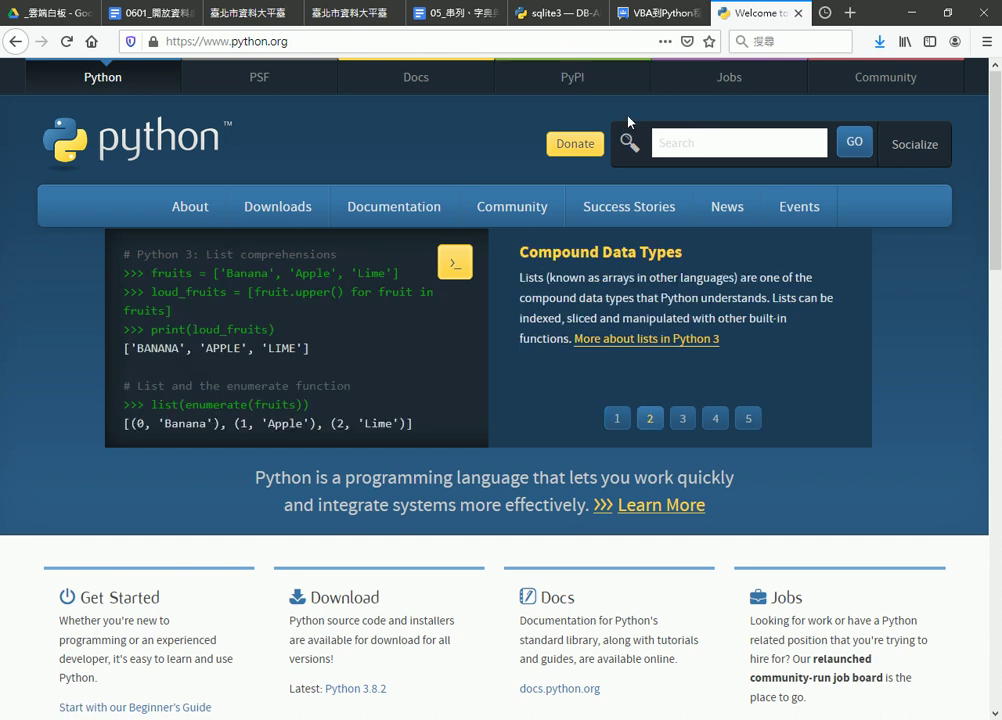
{"action": "left_click", "coordinate": [560, 80]}
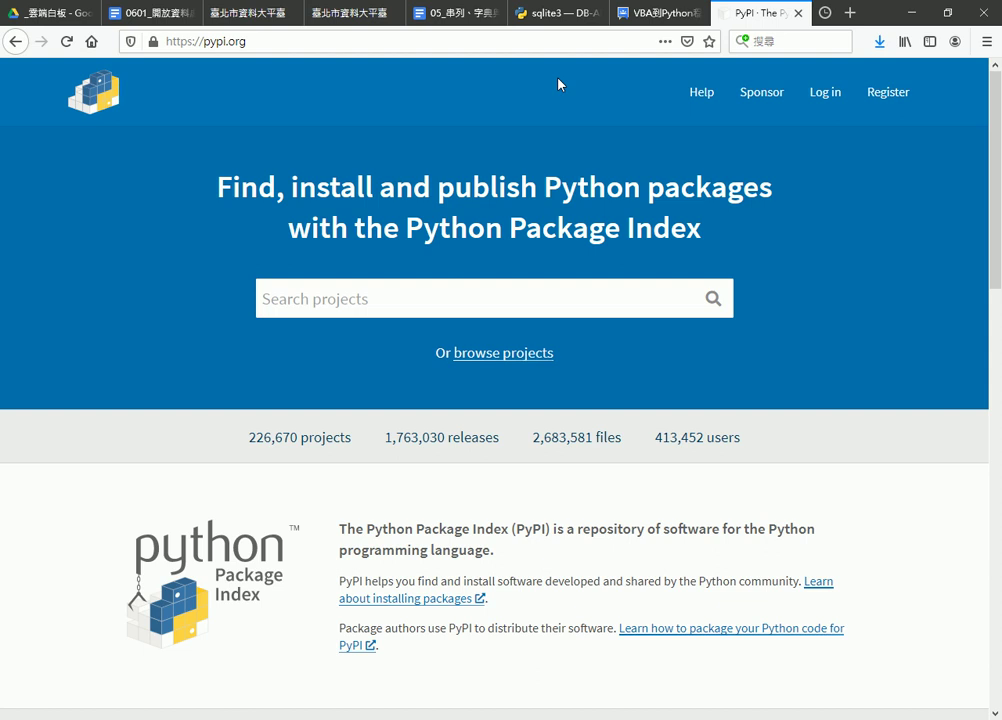
Search PyPI for 'http' packages
{"action": "left_click", "coordinate": [392, 289]}
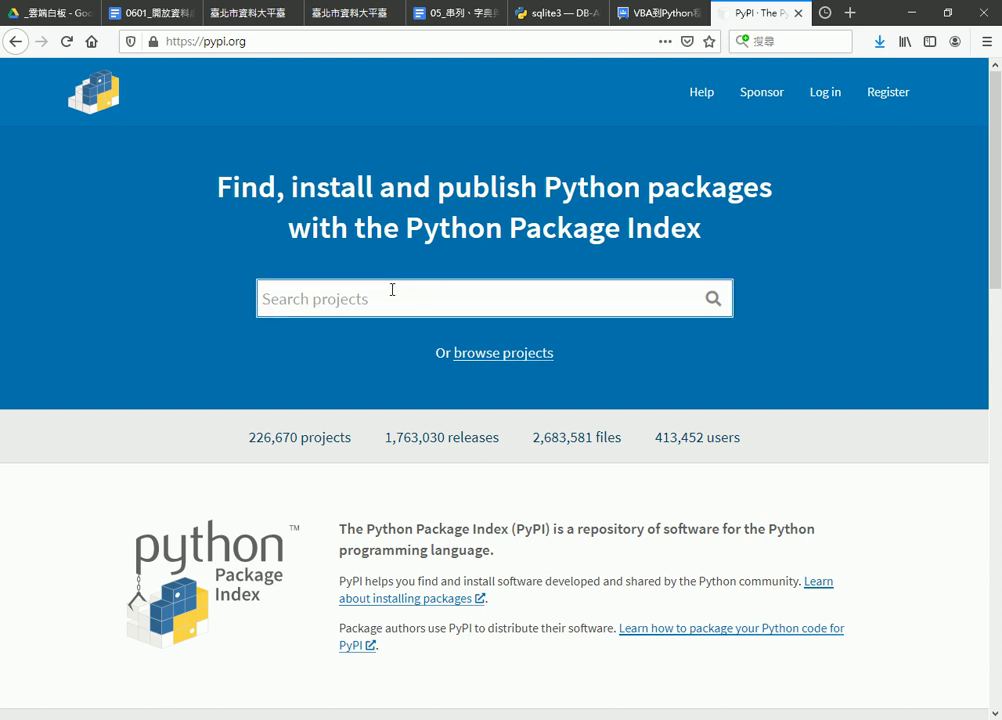
{"action": "type", "text": "r"}
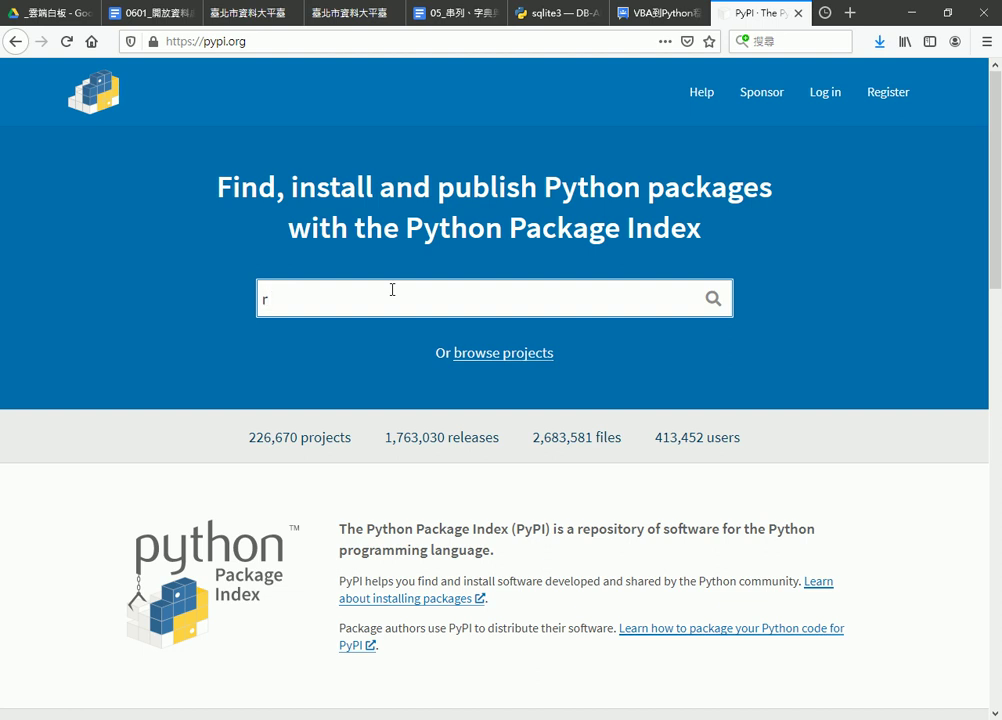
{"action": "key", "text": "BackSpace"}
{"action": "type", "text": "htt"}
{"action": "type", "text": "p"}
{"action": "key", "text": "Return"}
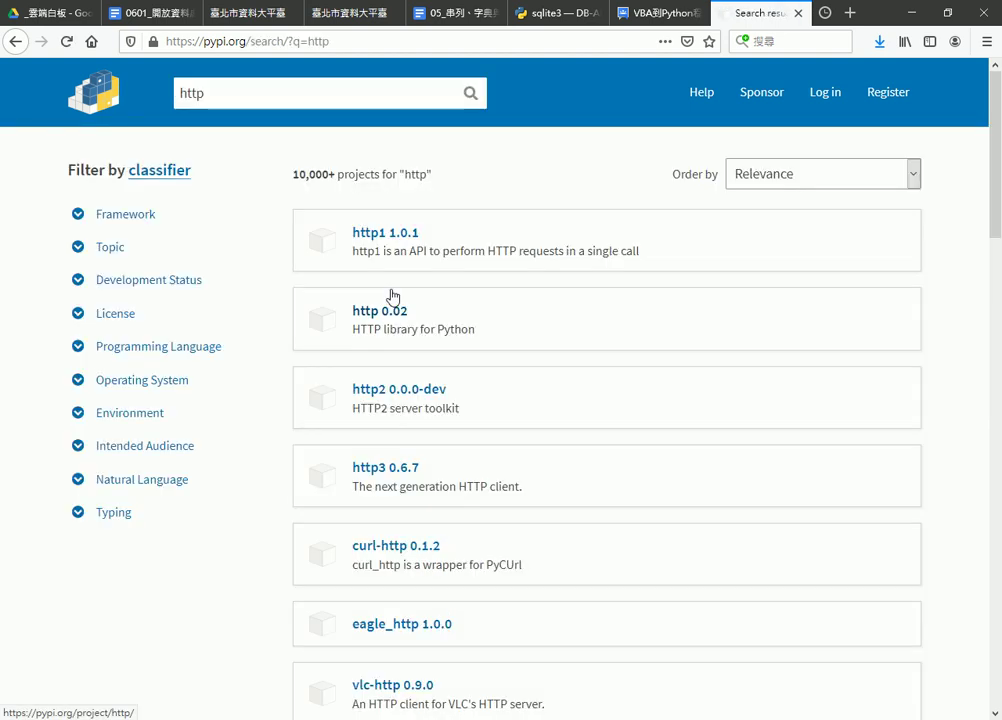
{"action": "scroll", "coordinate": [395, 280], "scroll_direction": "down", "scroll_amount": 5}
{"action": "scroll", "coordinate": [459, 330], "scroll_direction": "up", "scroll_amount": 5}
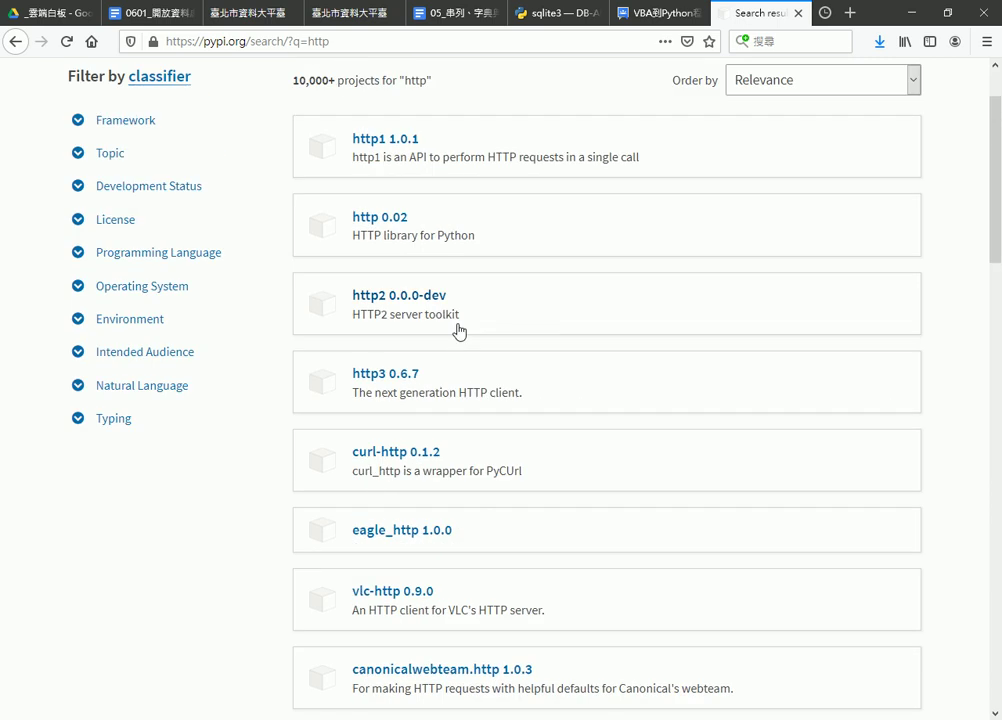
{"action": "scroll", "coordinate": [459, 330], "scroll_direction": "up", "scroll_amount": 2}
Search PyPI for 'requests' and open the requests 2.23.0 project page
{"action": "double_click", "coordinate": [186, 89]}
{"action": "type", "text": "requests"}
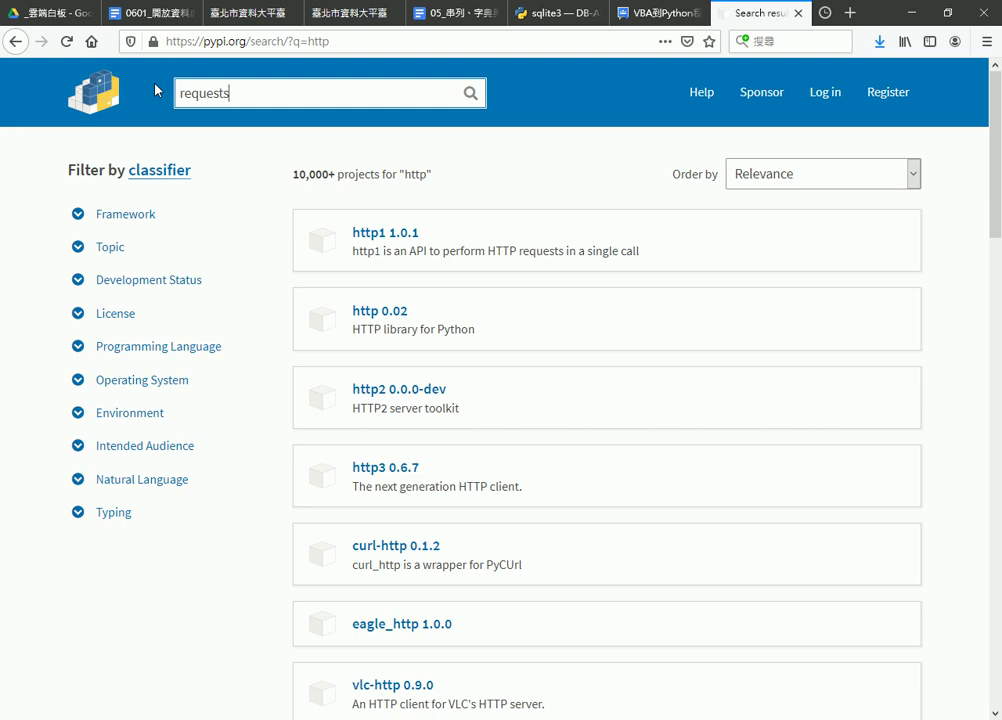
{"action": "key", "text": "Return"}
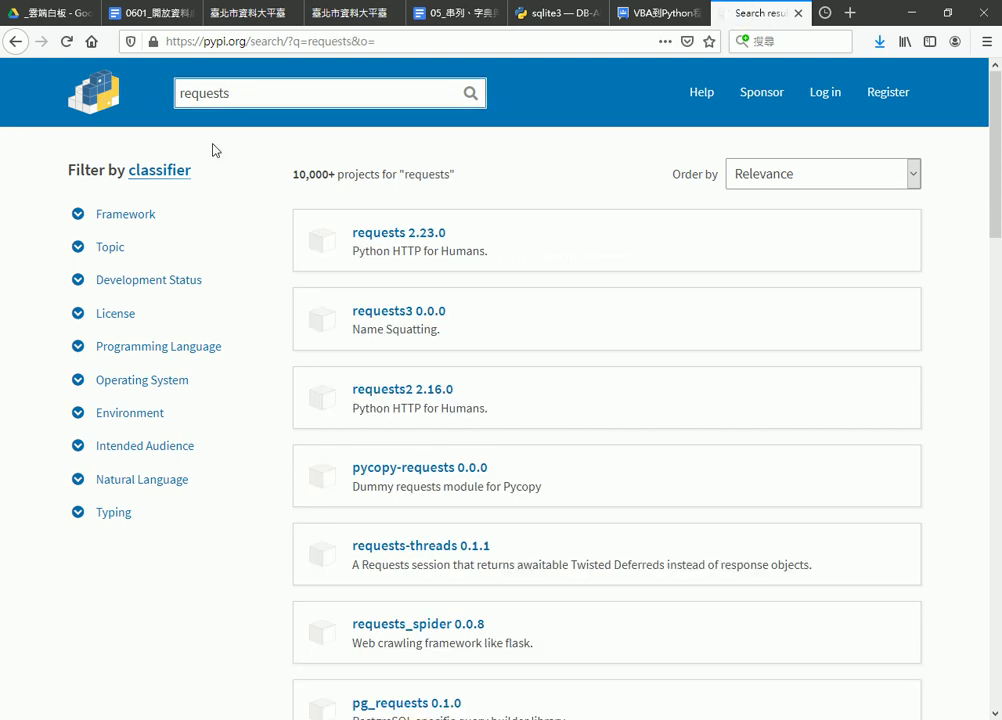
{"action": "left_click", "coordinate": [389, 238]}
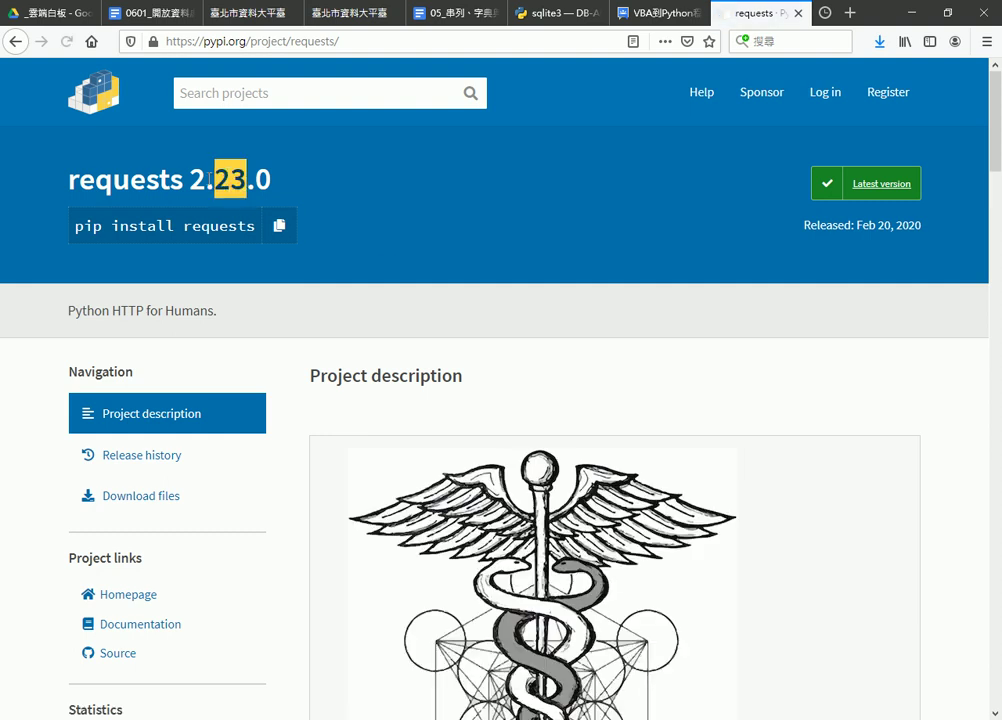
{"action": "left_click_drag", "start_coordinate": [222, 180], "coordinate": [67, 180]}
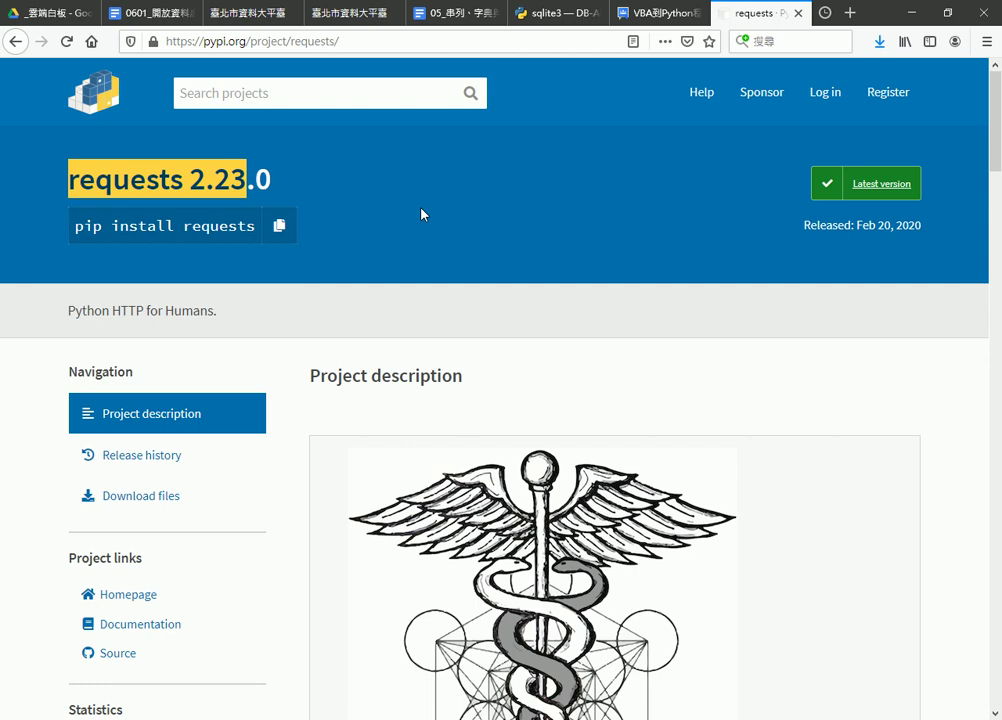
{"action": "left_click_drag", "start_coordinate": [277, 180], "coordinate": [44, 183]}
{"action": "left_click", "coordinate": [208, 188]}
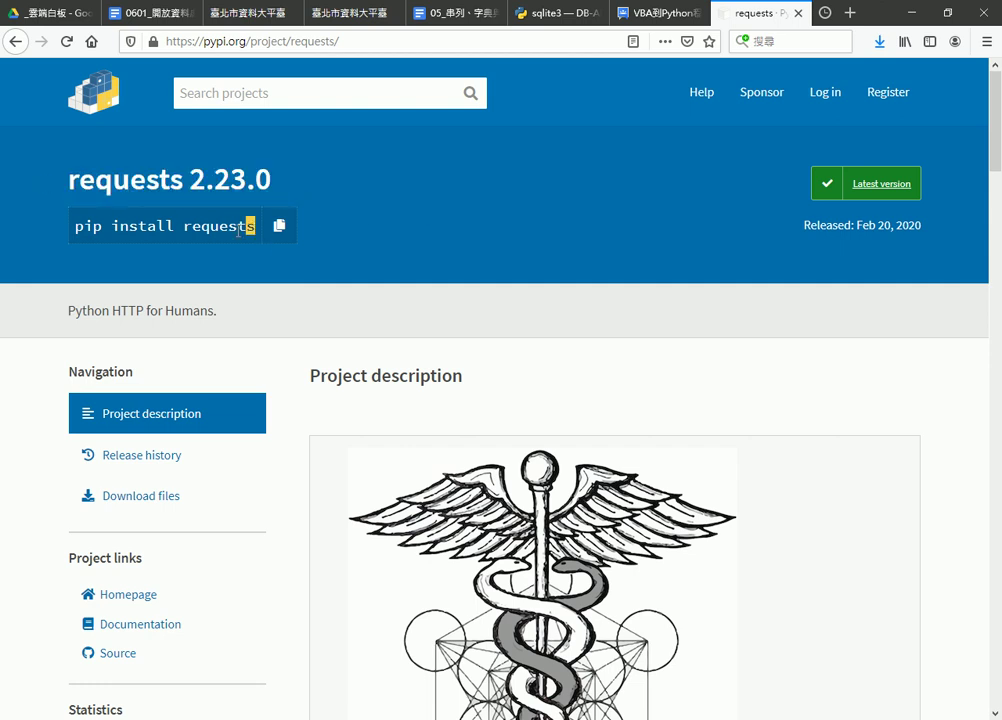
{"action": "scroll", "coordinate": [540, 300], "scroll_direction": "down", "scroll_amount": 4}
{"action": "scroll", "coordinate": [540, 300], "scroll_direction": "down", "scroll_amount": 3}
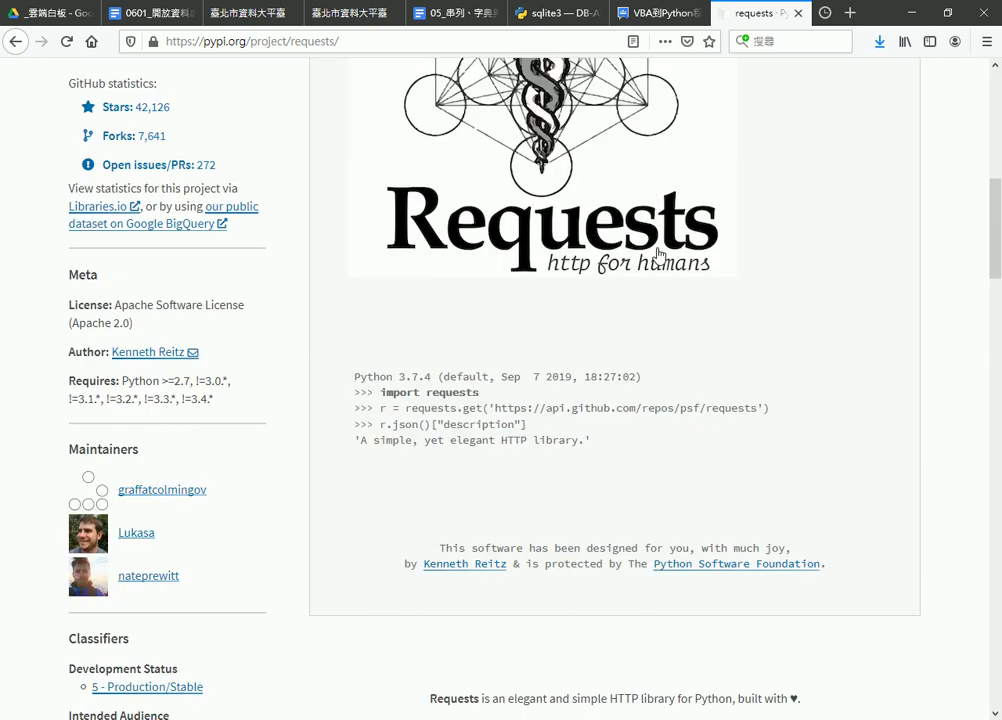
{"action": "scroll", "coordinate": [560, 200], "scroll_direction": "down", "scroll_amount": 3}
{"action": "scroll", "coordinate": [577, 264], "scroll_direction": "down", "scroll_amount": 3}
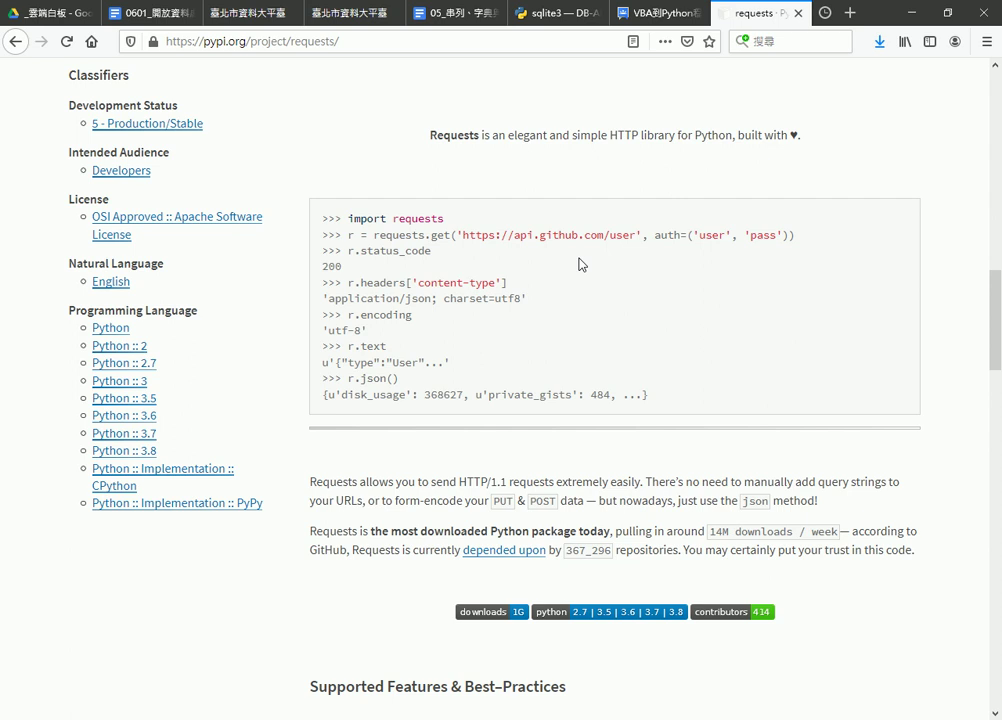
{"action": "scroll", "coordinate": [306, 199], "scroll_direction": "up", "scroll_amount": 4}
{"action": "scroll", "coordinate": [306, 199], "scroll_direction": "up", "scroll_amount": 5}
{"action": "scroll", "coordinate": [306, 202], "scroll_direction": "up", "scroll_amount": 5}
{"action": "scroll", "coordinate": [308, 200], "scroll_direction": "down", "scroll_amount": 3}
{"action": "scroll", "coordinate": [300, 180], "scroll_direction": "up", "scroll_amount": 3}
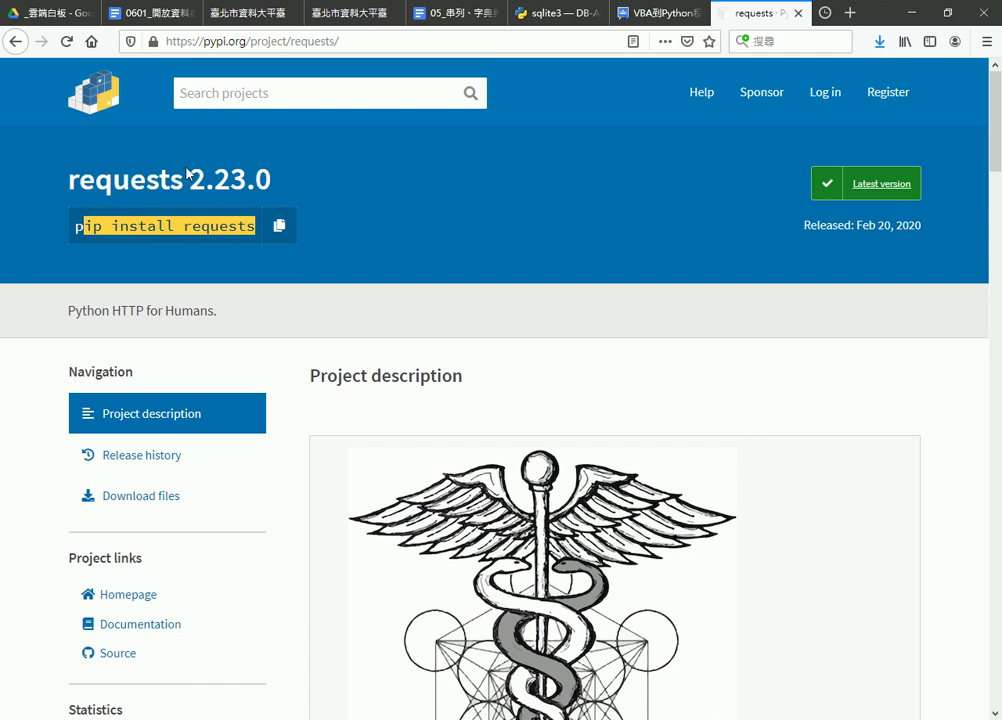
{"action": "scroll", "coordinate": [259, 206], "scroll_direction": "down", "scroll_amount": 3}
{"action": "left_click", "coordinate": [142, 318]}
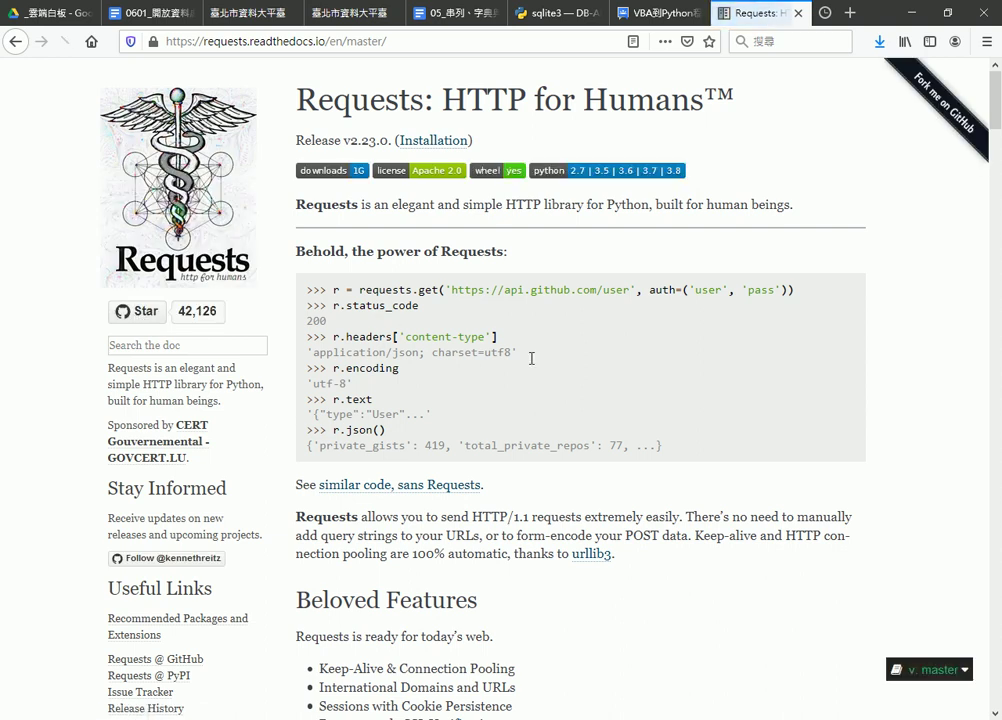
{"action": "scroll", "coordinate": [526, 364], "scroll_direction": "down", "scroll_amount": 3}
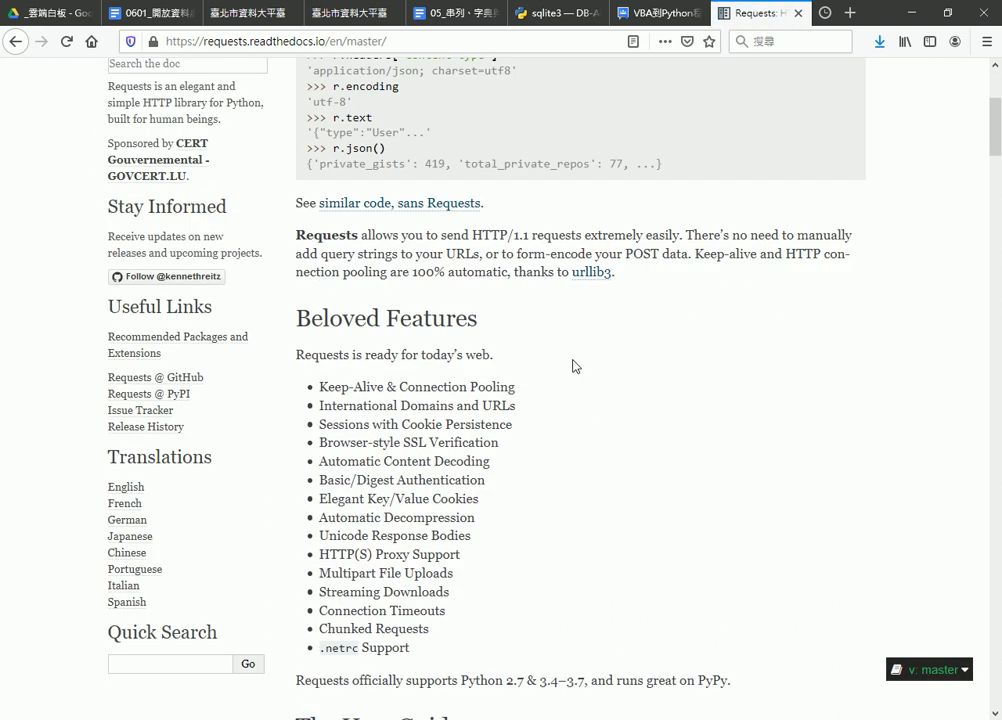
{"action": "left_click", "coordinate": [15, 42]}
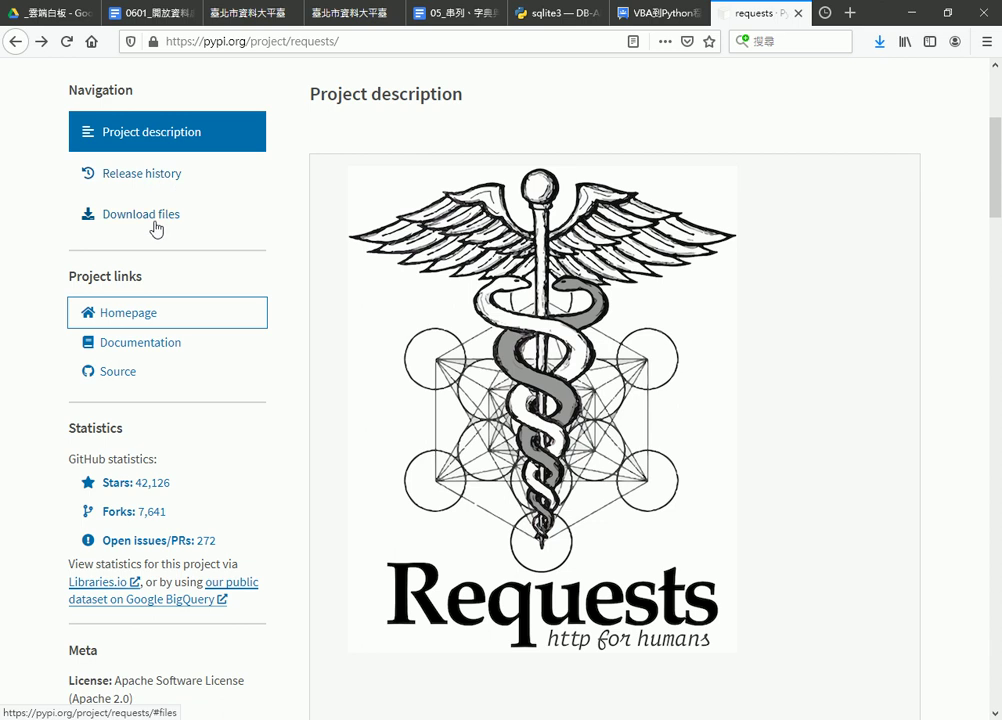
Go back to the PyPI home page and highlight its 226,670 projects count
{"action": "left_click", "coordinate": [14, 41]}
{"action": "left_click", "coordinate": [14, 46]}
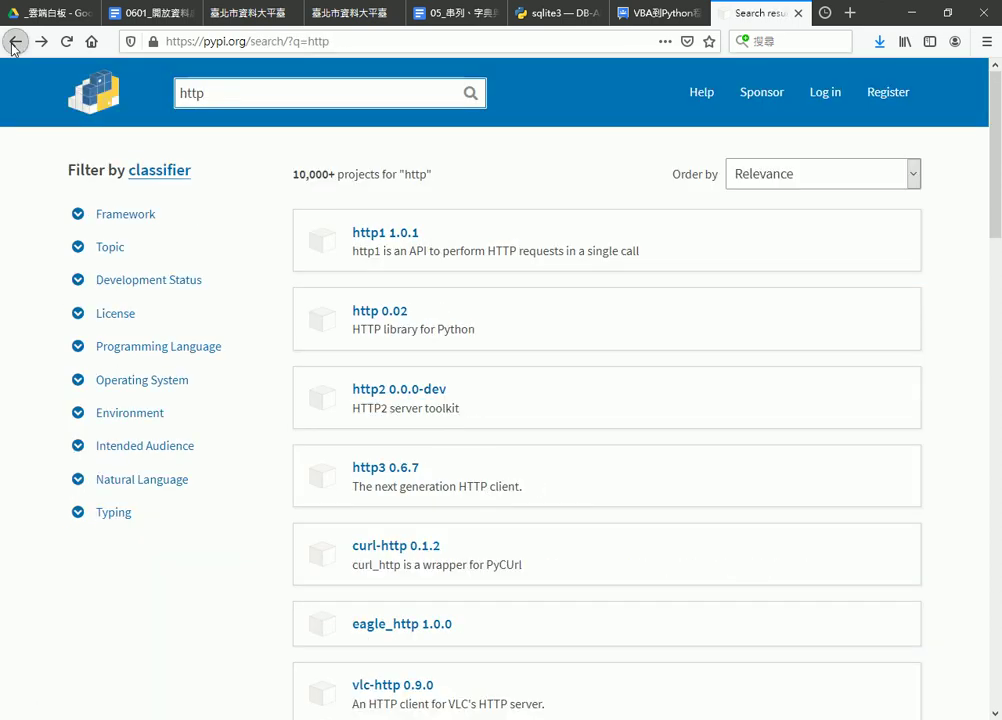
{"action": "left_click", "coordinate": [14, 46]}
{"action": "scroll", "coordinate": [75, 190], "scroll_direction": "down", "scroll_amount": 3}
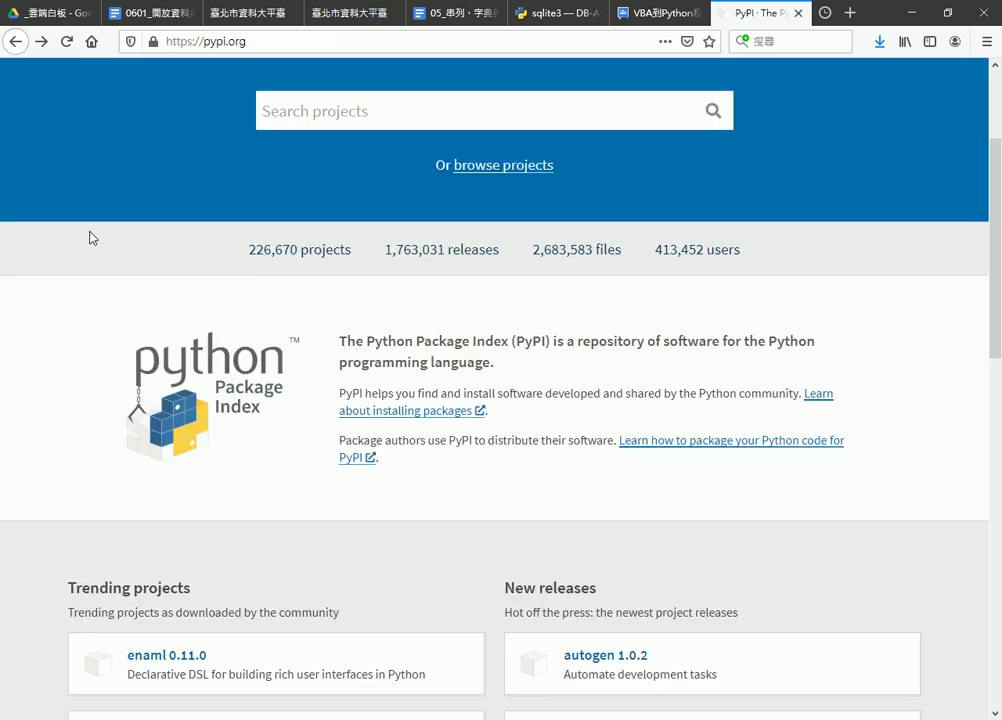
{"action": "left_click_drag", "start_coordinate": [248, 257], "coordinate": [360, 257]}
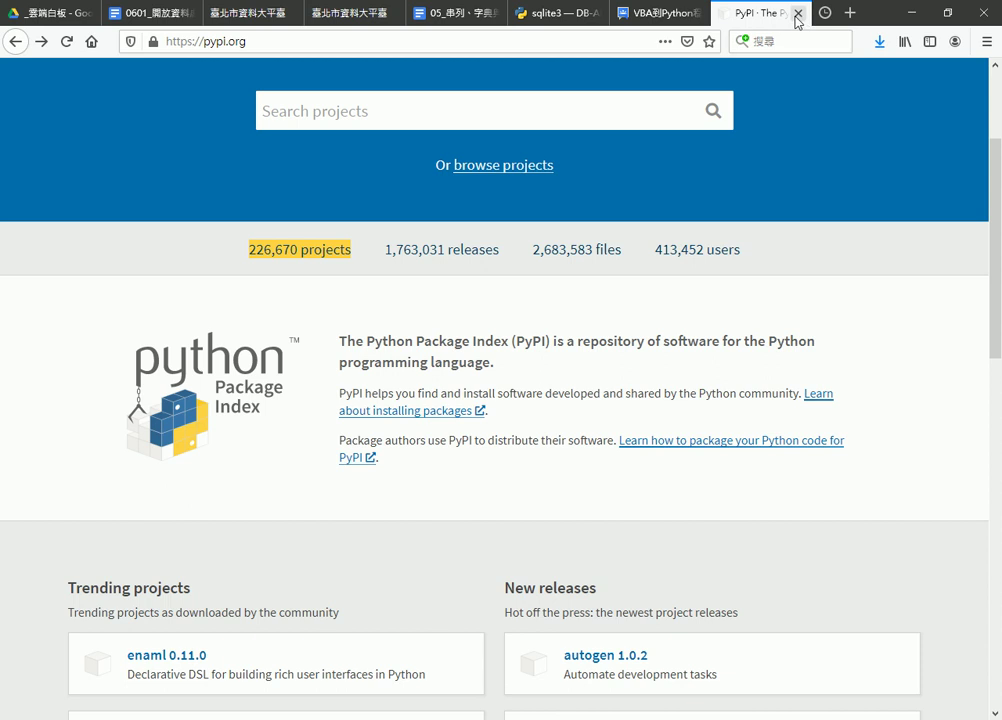
Close the PyPI tab and show the C:\Python37-32 folder in File Explorer
{"action": "left_click", "coordinate": [798, 13]}
{"action": "left_click", "coordinate": [400, 715]}
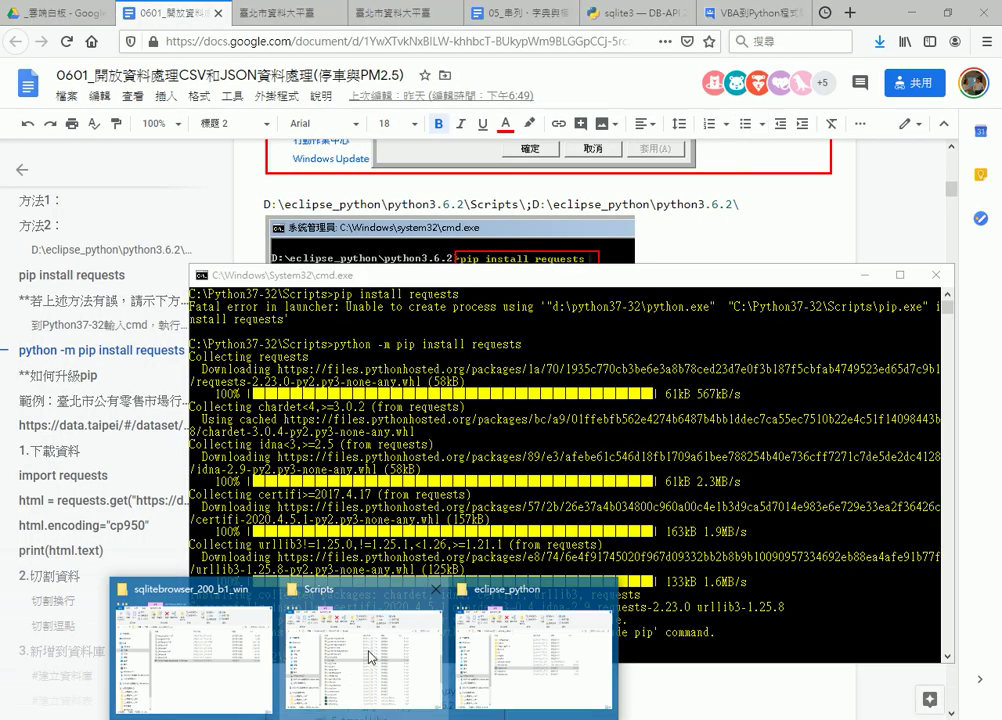
{"action": "left_click", "coordinate": [352, 681]}
{"action": "left_click", "coordinate": [280, 227]}
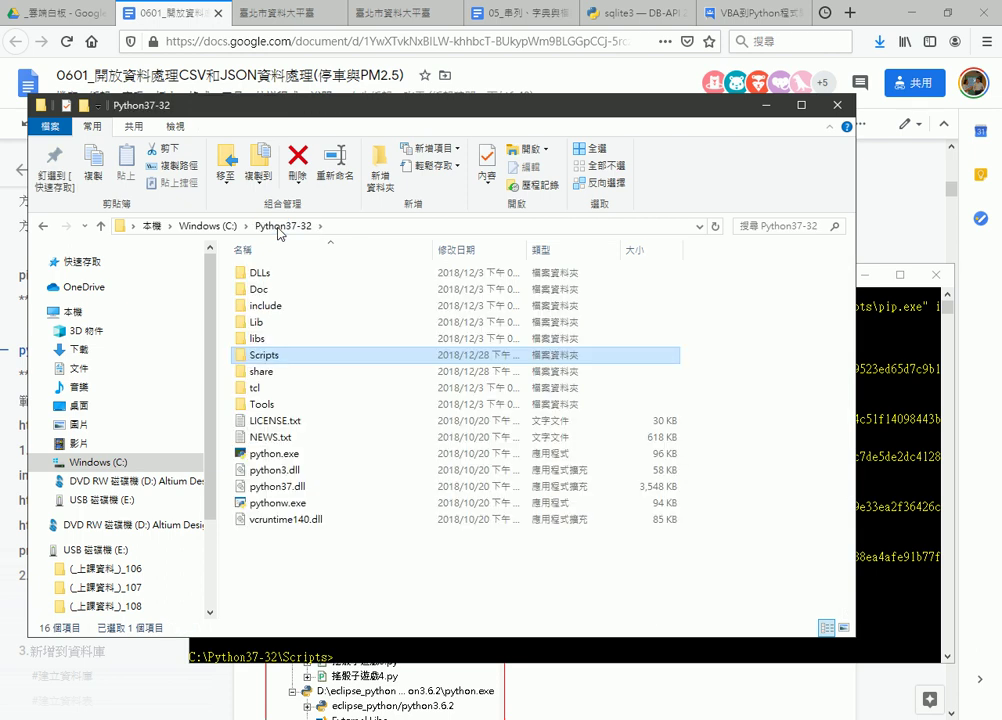
Launch a Command Prompt in C:\Python37-32\Scripts via cmd, then close it and minimize Explorer
{"action": "double_click", "coordinate": [276, 357]}
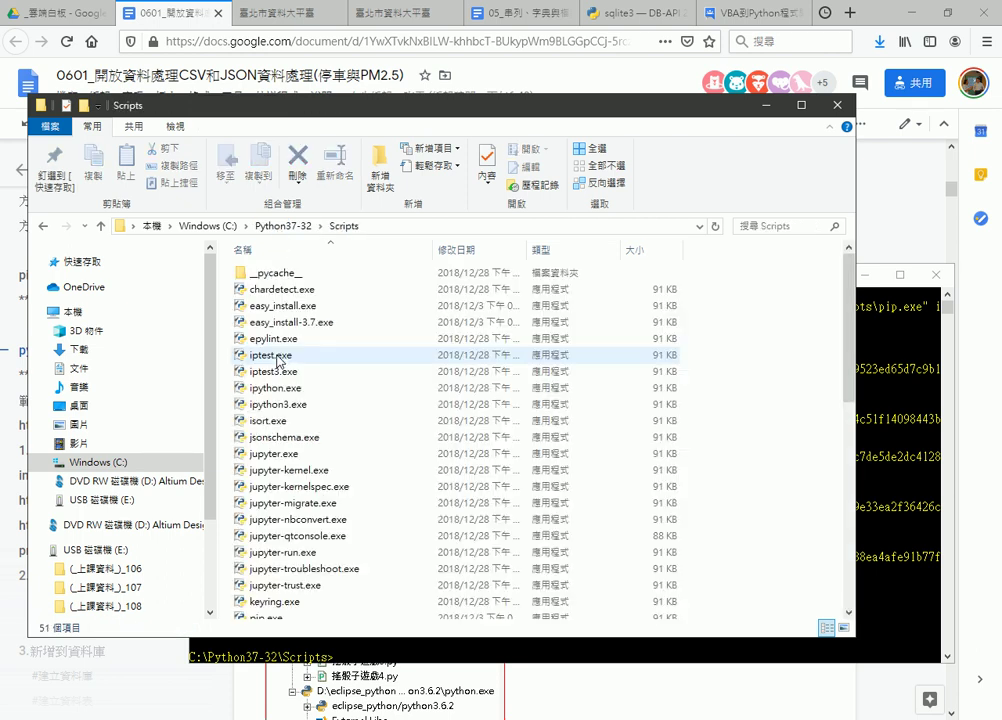
{"action": "left_click", "coordinate": [385, 226]}
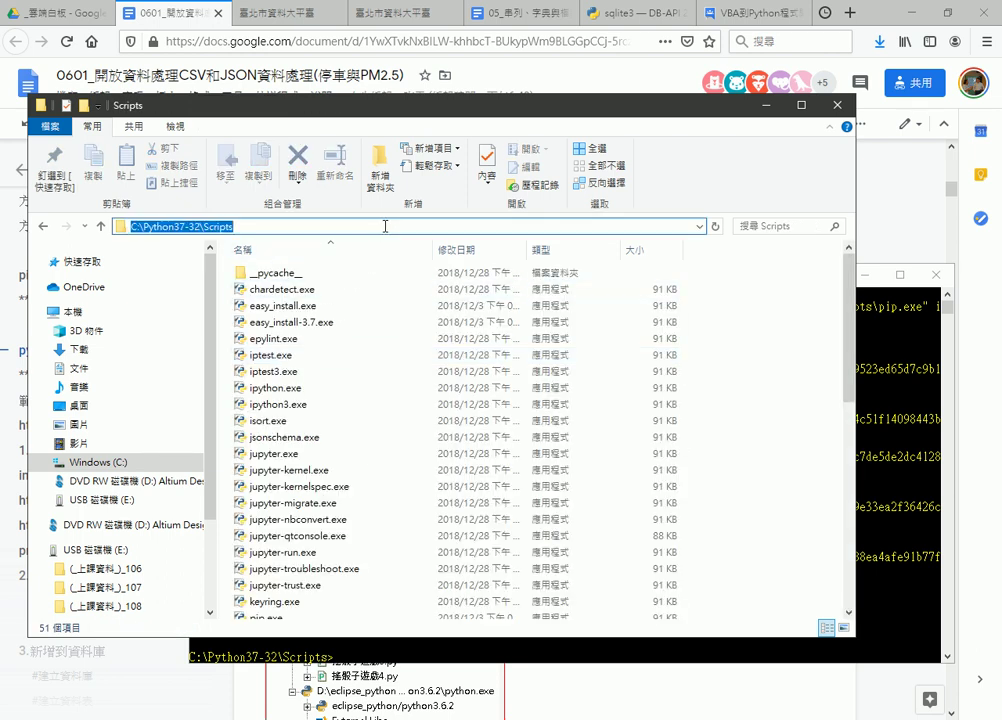
{"action": "key", "text": "BackSpace"}
{"action": "type", "text": "cmd"}
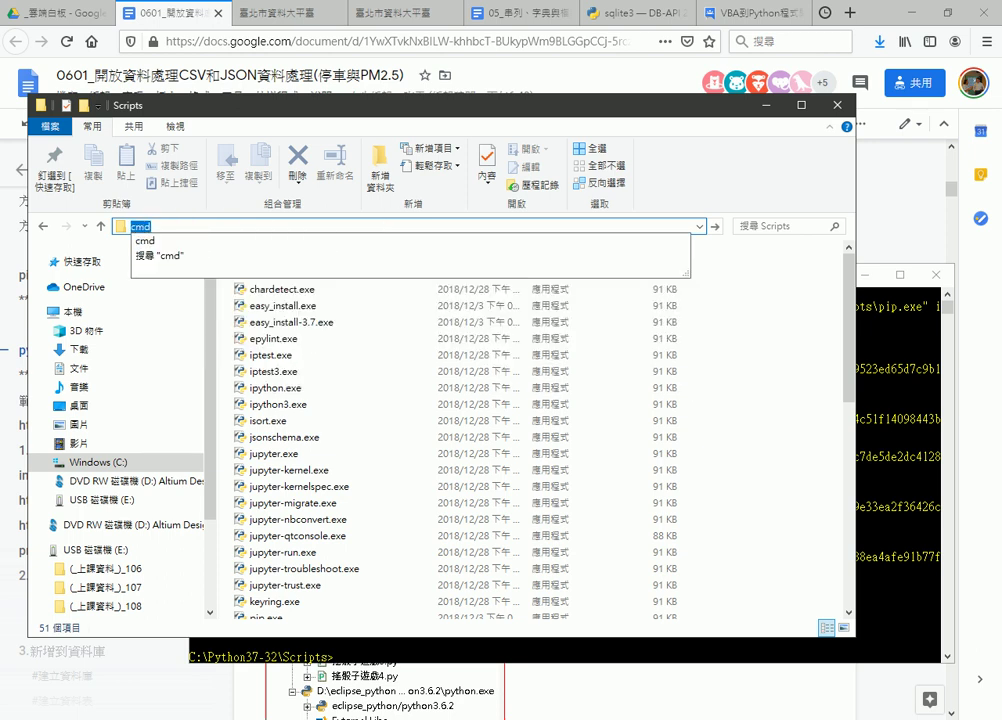
{"action": "key", "text": "Return"}
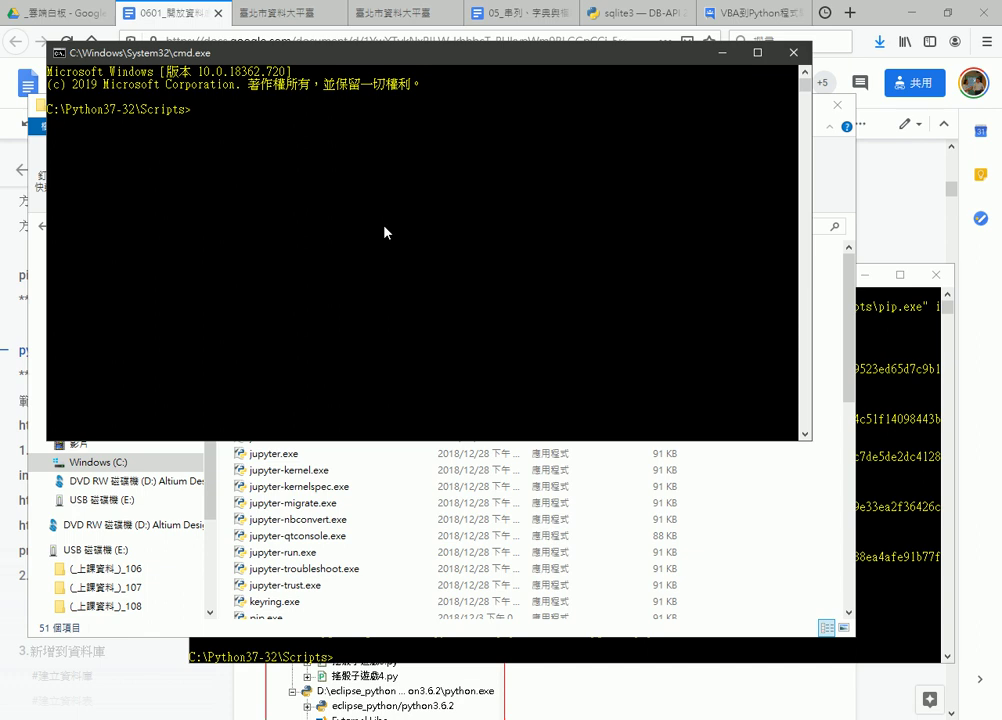
{"action": "left_click", "coordinate": [793, 52]}
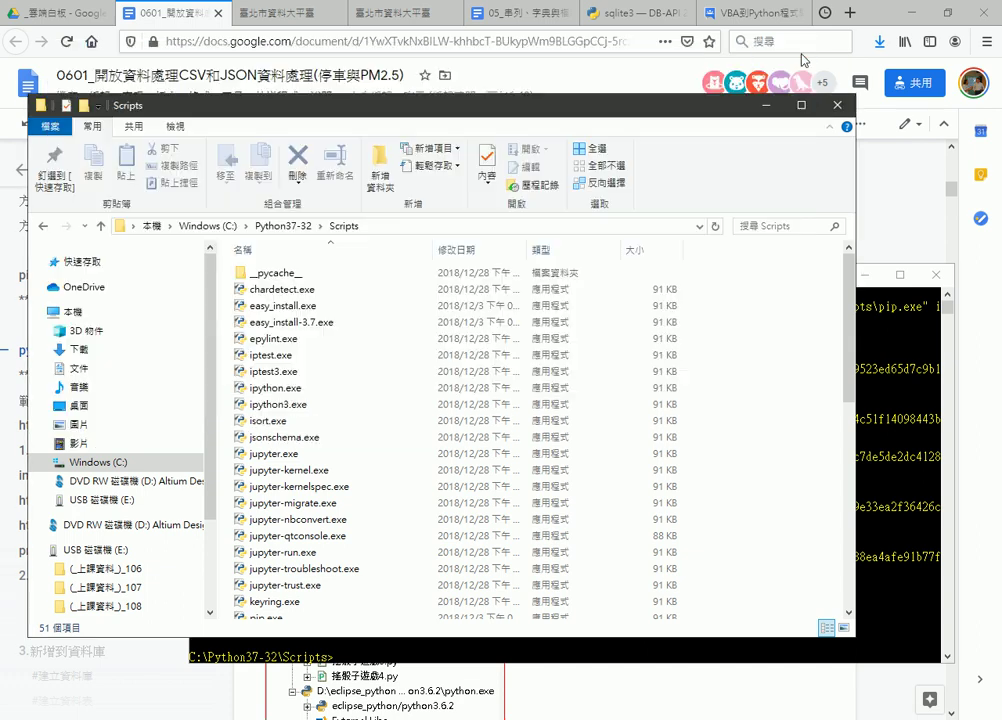
{"action": "left_click", "coordinate": [767, 104]}
In the notes, scroll down to the requests example and select the whole 'import requests' line
{"action": "left_click", "coordinate": [755, 220]}
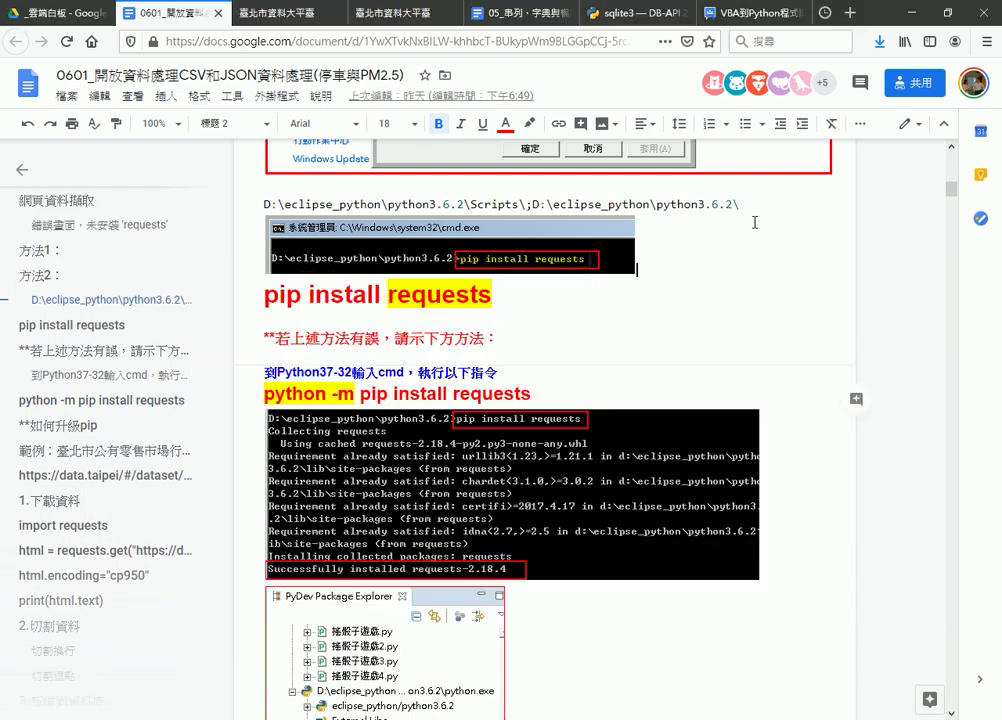
{"action": "scroll", "coordinate": [852, 245], "scroll_direction": "down", "scroll_amount": 4}
{"action": "scroll", "coordinate": [852, 248], "scroll_direction": "down", "scroll_amount": 3}
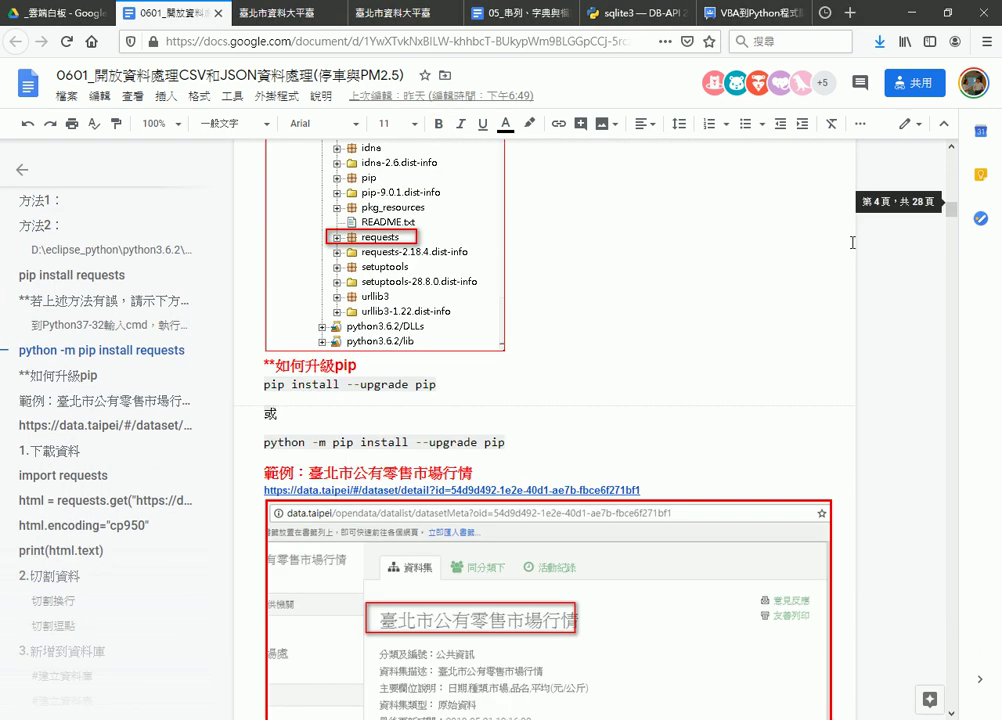
{"action": "scroll", "coordinate": [852, 250], "scroll_direction": "down", "scroll_amount": 3}
{"action": "scroll", "coordinate": [852, 250], "scroll_direction": "down", "scroll_amount": 2}
{"action": "scroll", "coordinate": [763, 221], "scroll_direction": "down", "scroll_amount": 4}
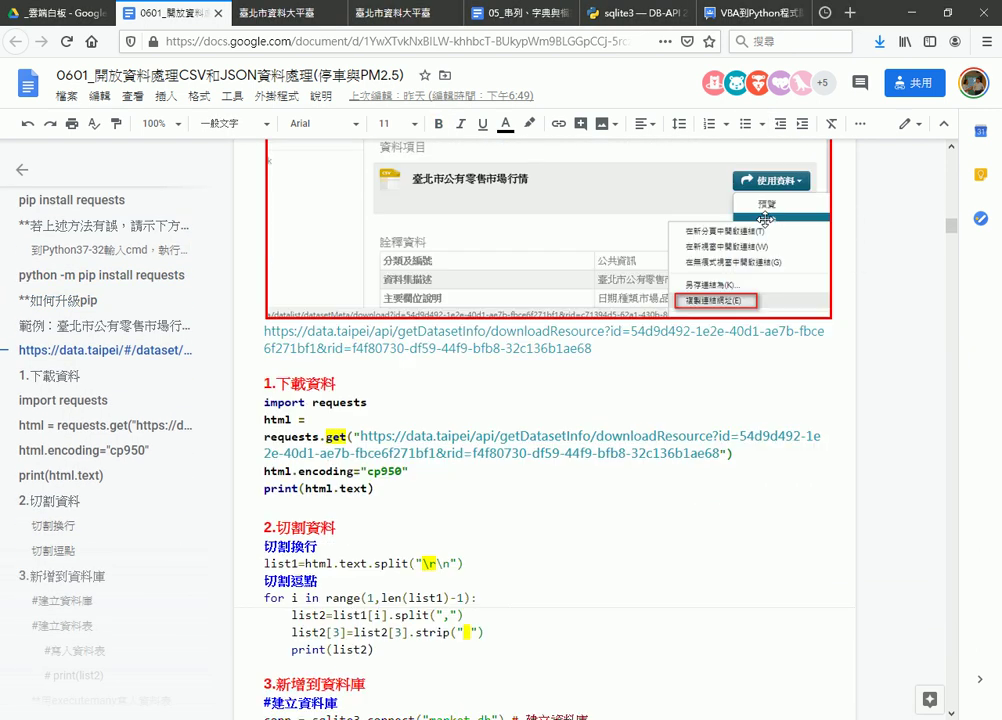
{"action": "scroll", "coordinate": [763, 221], "scroll_direction": "down", "scroll_amount": 2}
{"action": "double_click", "coordinate": [338, 286]}
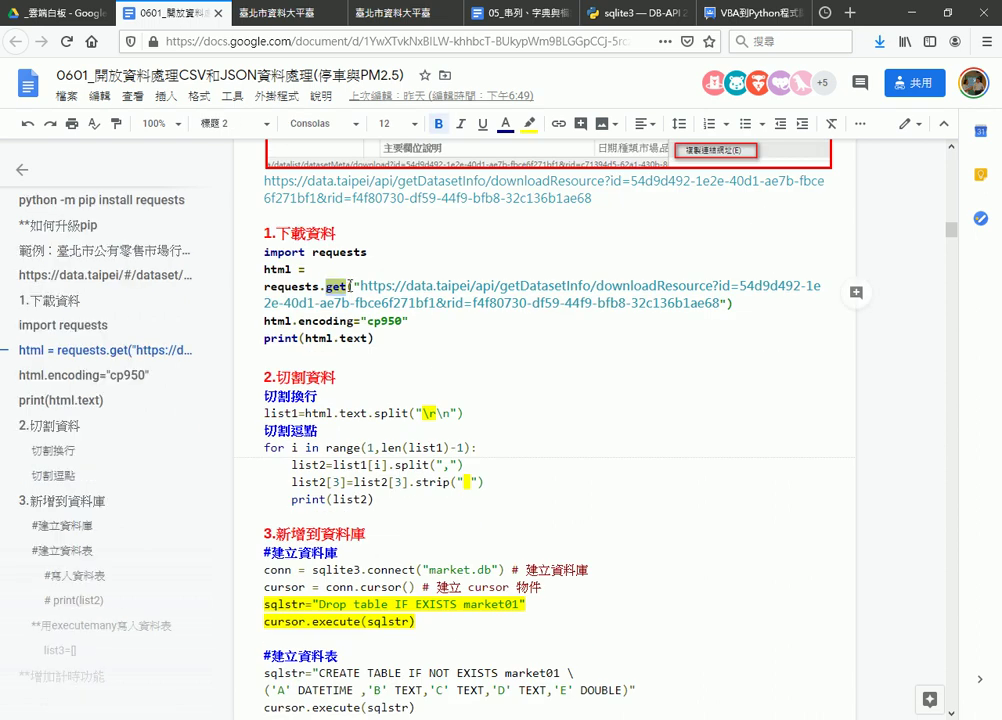
{"action": "left_click_drag", "start_coordinate": [366, 252], "coordinate": [262, 251]}
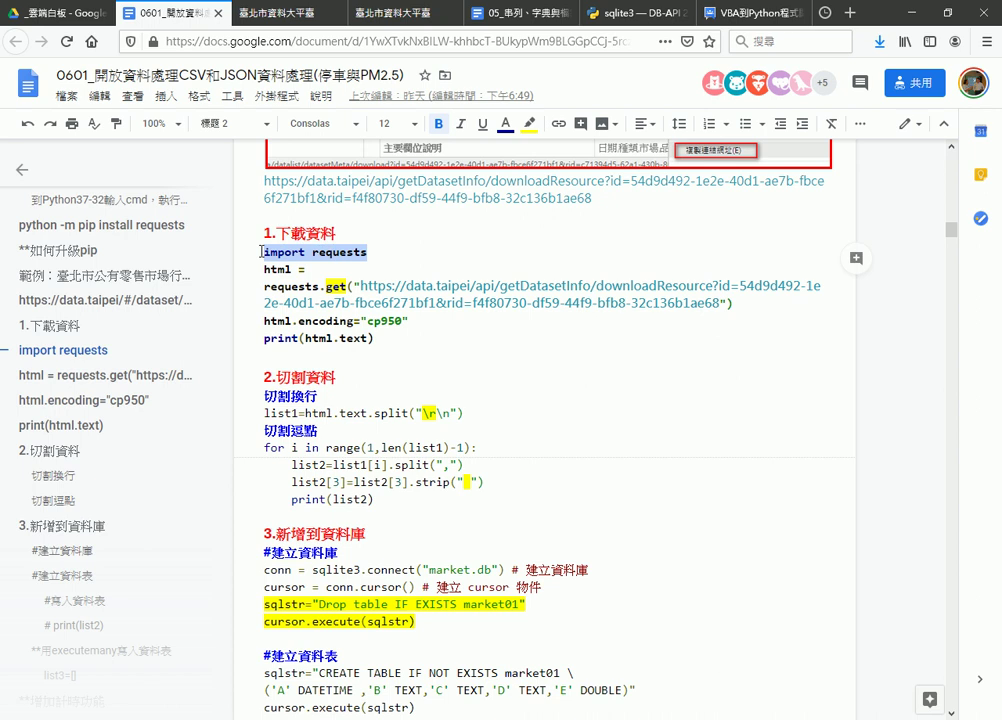
{"action": "left_click", "coordinate": [368, 252]}
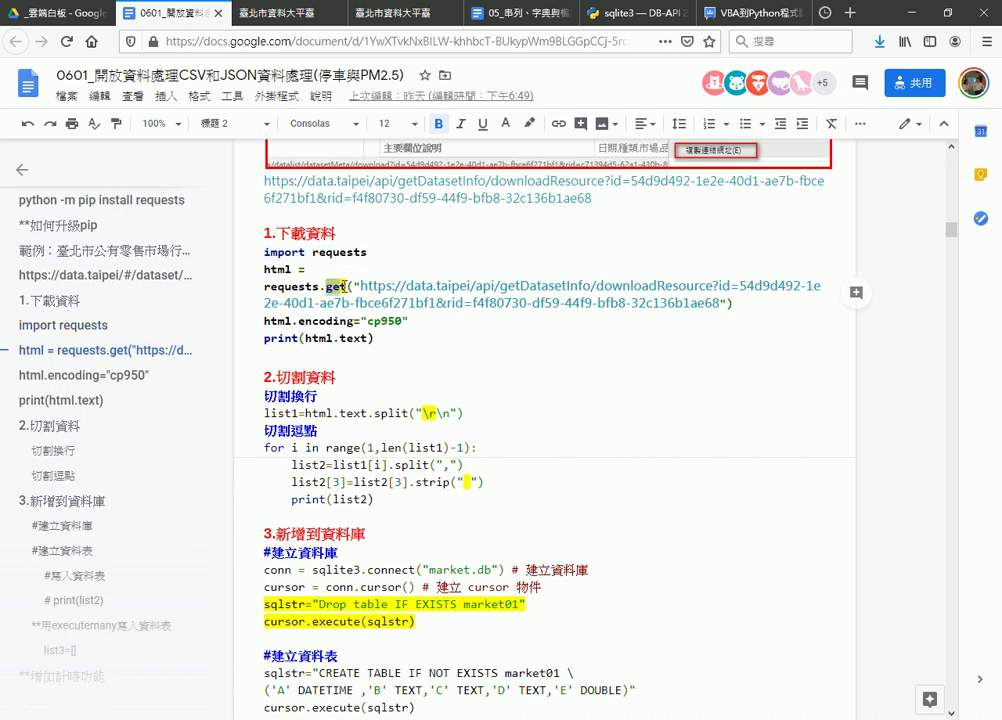
{"action": "triple_click", "coordinate": [368, 252]}
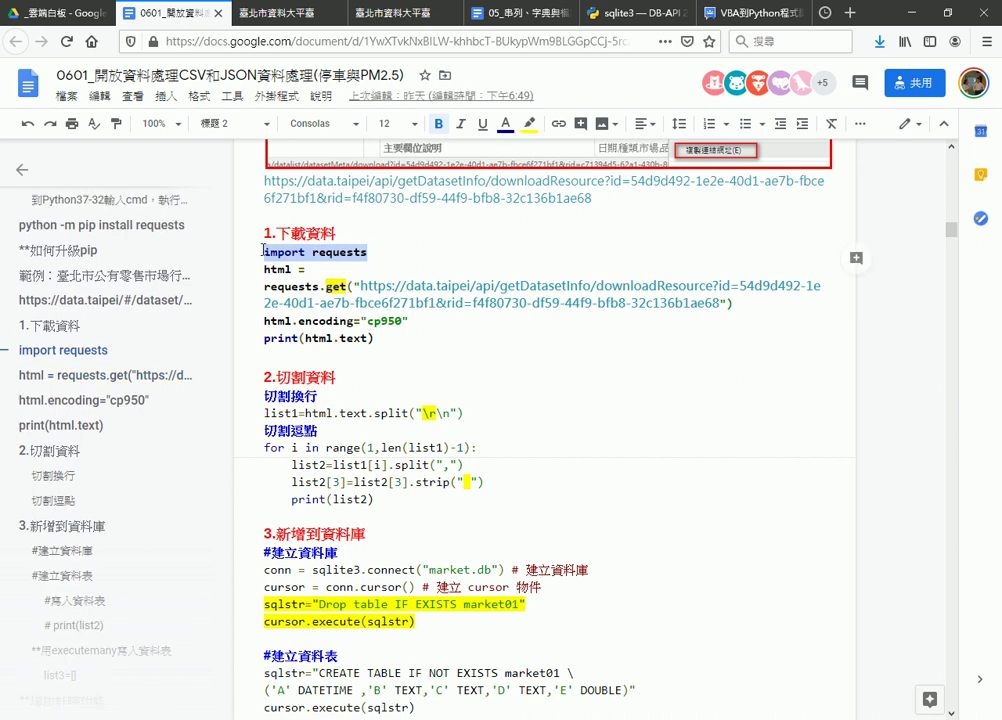
Scroll up to the screenshot showing requests under lib/site-packages
{"action": "scroll", "coordinate": [441, 292], "scroll_direction": "up", "scroll_amount": 5}
{"action": "scroll", "coordinate": [441, 292], "scroll_direction": "up", "scroll_amount": 5}
{"action": "scroll", "coordinate": [441, 292], "scroll_direction": "up", "scroll_amount": 3}
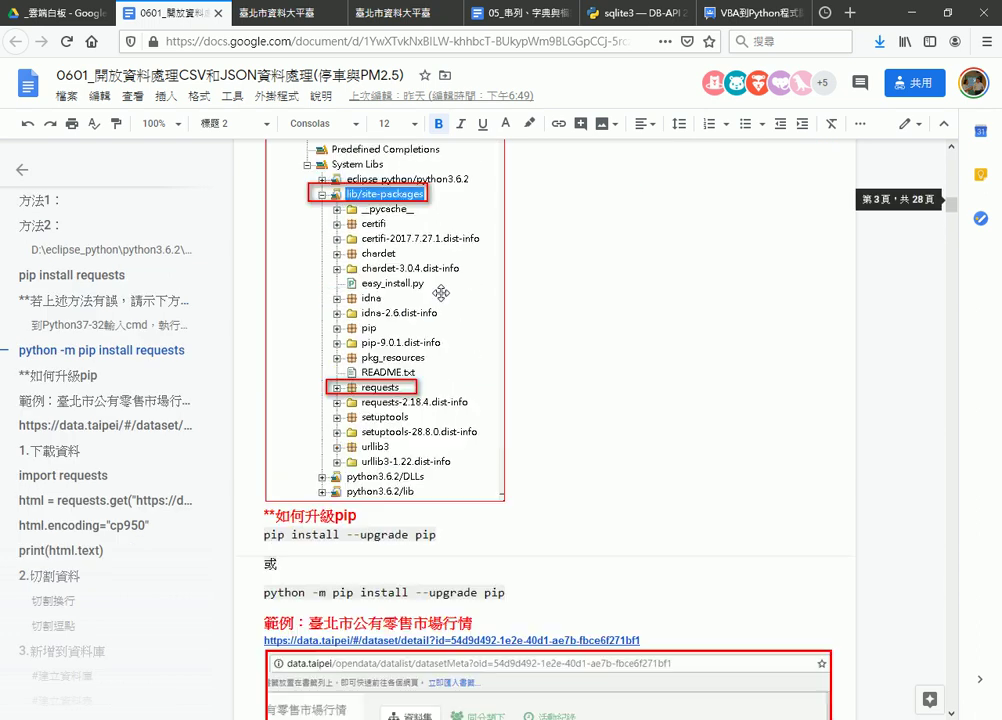
{"action": "scroll", "coordinate": [441, 292], "scroll_direction": "up", "scroll_amount": 1}
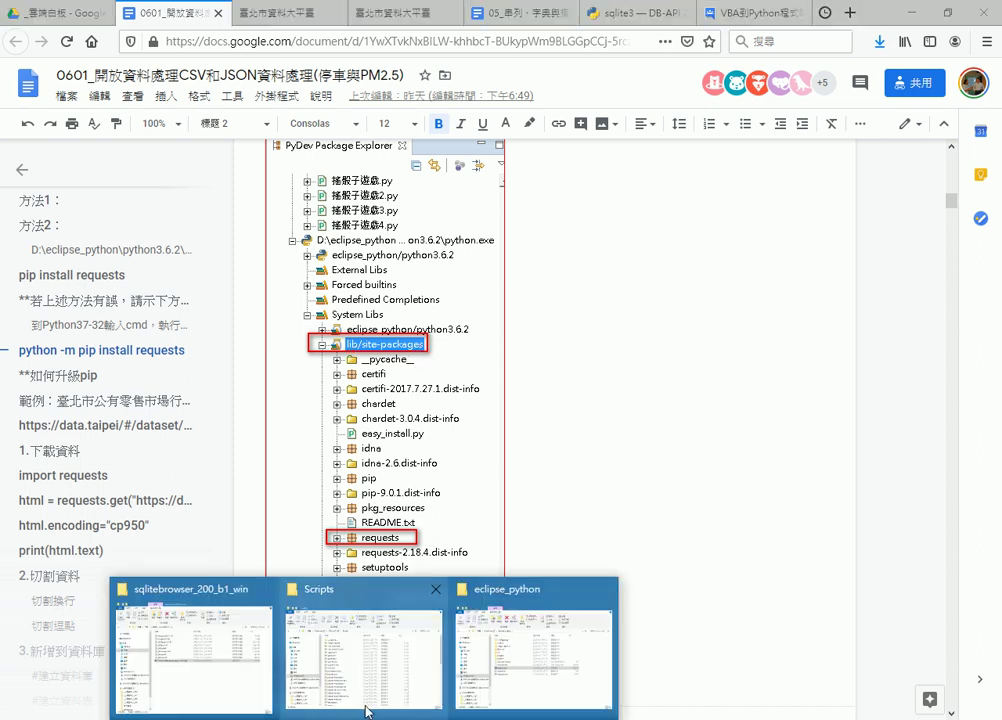
Navigate File Explorer from Scripts to C:\Python37-32\Lib\site-packages
{"action": "left_click", "coordinate": [287, 520]}
{"action": "left_click", "coordinate": [283, 226]}
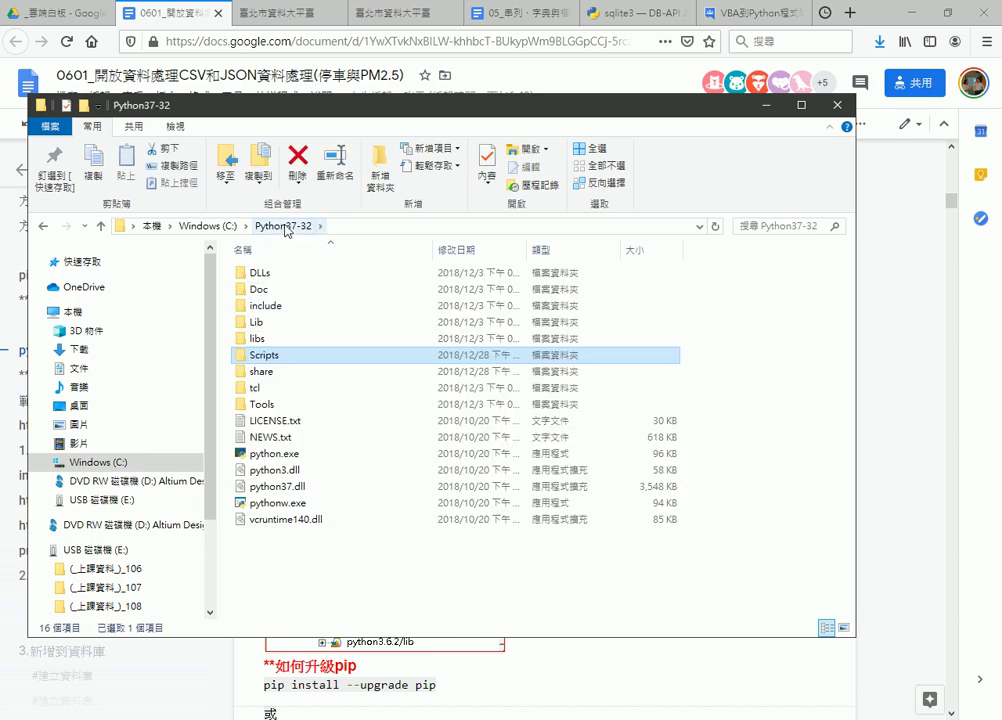
{"action": "double_click", "coordinate": [268, 323]}
{"action": "scroll", "coordinate": [413, 366], "scroll_direction": "down", "scroll_amount": 1}
{"action": "scroll", "coordinate": [413, 366], "scroll_direction": "down", "scroll_amount": 2}
{"action": "scroll", "coordinate": [416, 368], "scroll_direction": "down", "scroll_amount": 1}
{"action": "scroll", "coordinate": [416, 368], "scroll_direction": "down", "scroll_amount": 1}
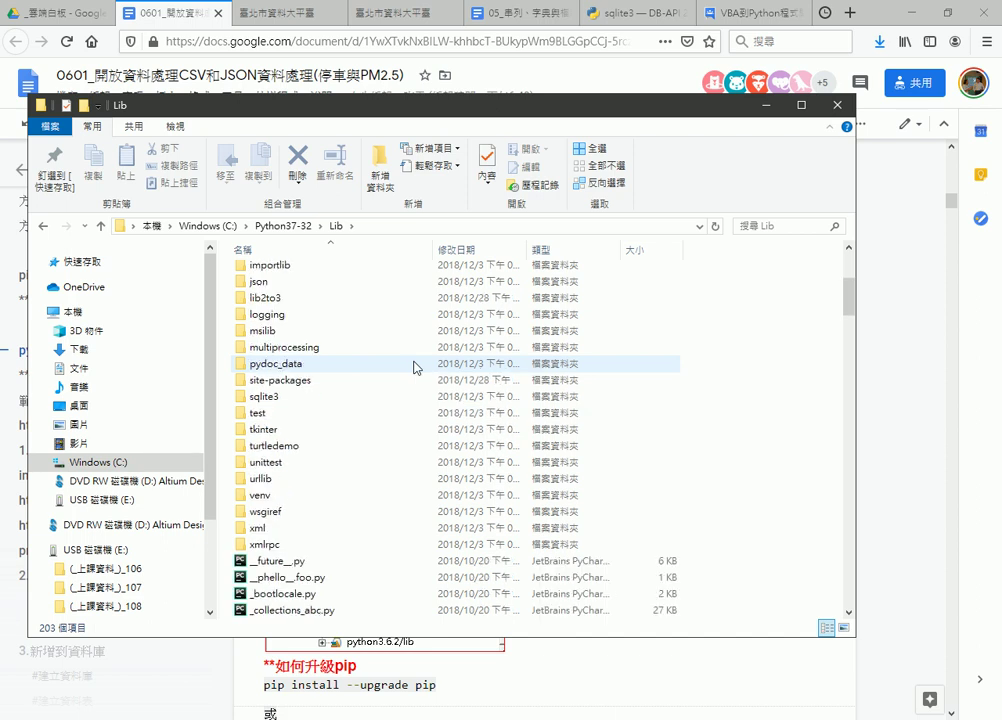
{"action": "left_click", "coordinate": [274, 382]}
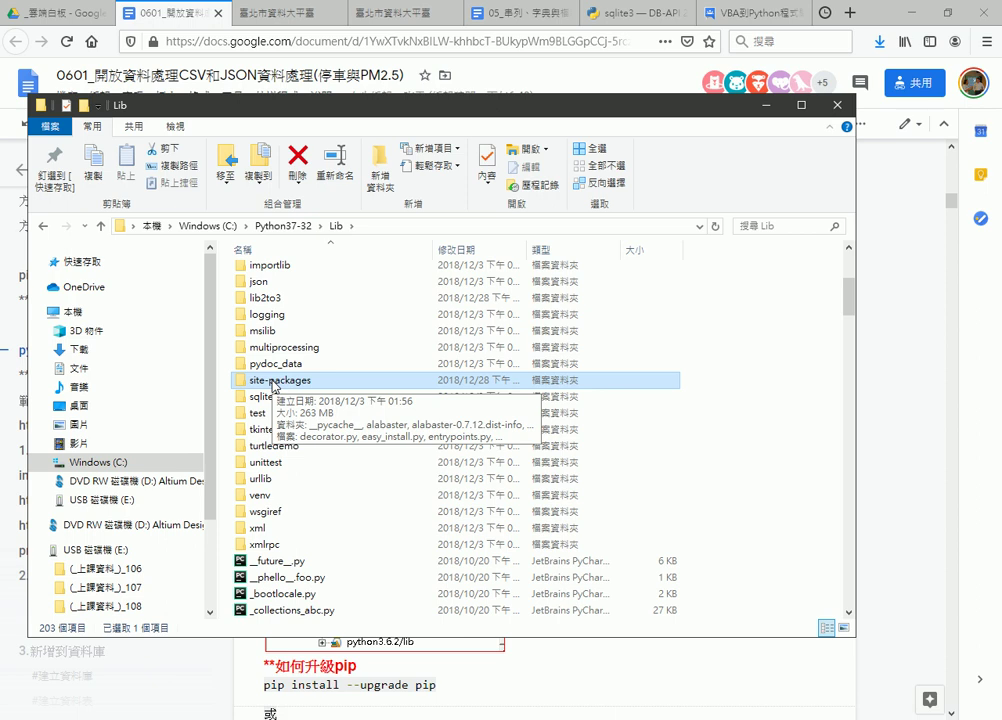
{"action": "double_click", "coordinate": [274, 382]}
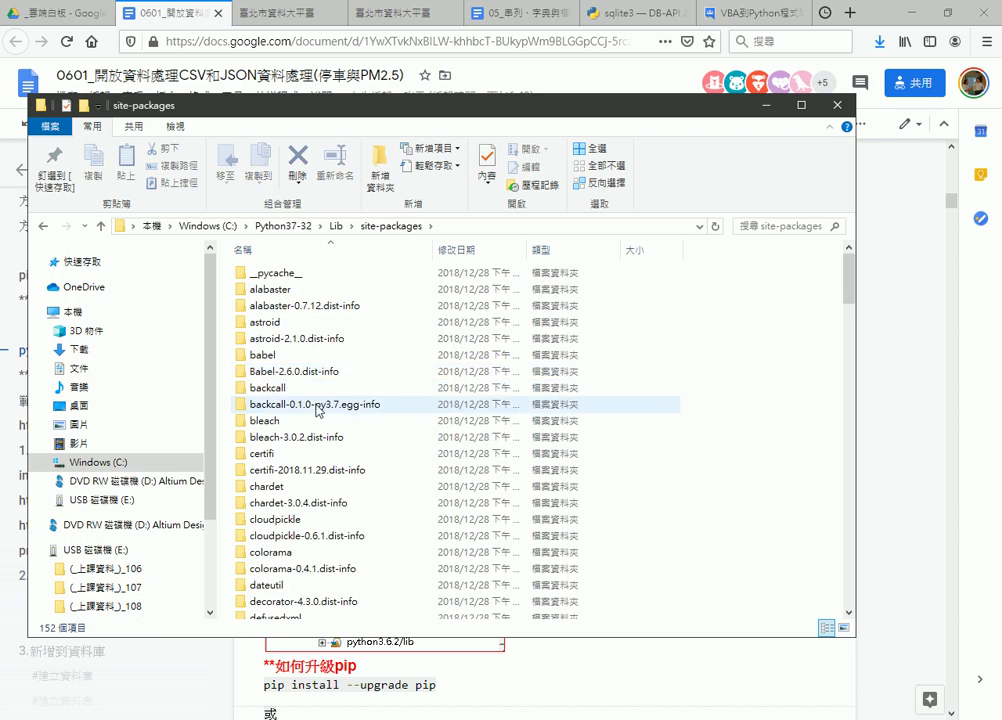
Locate and select the requests folder in site-packages, briefly marking it with red annotations
{"action": "scroll", "coordinate": [318, 410], "scroll_direction": "down", "scroll_amount": 3}
{"action": "scroll", "coordinate": [318, 410], "scroll_direction": "down", "scroll_amount": 2}
{"action": "scroll", "coordinate": [318, 410], "scroll_direction": "down", "scroll_amount": 2}
{"action": "scroll", "coordinate": [320, 410], "scroll_direction": "down", "scroll_amount": 2}
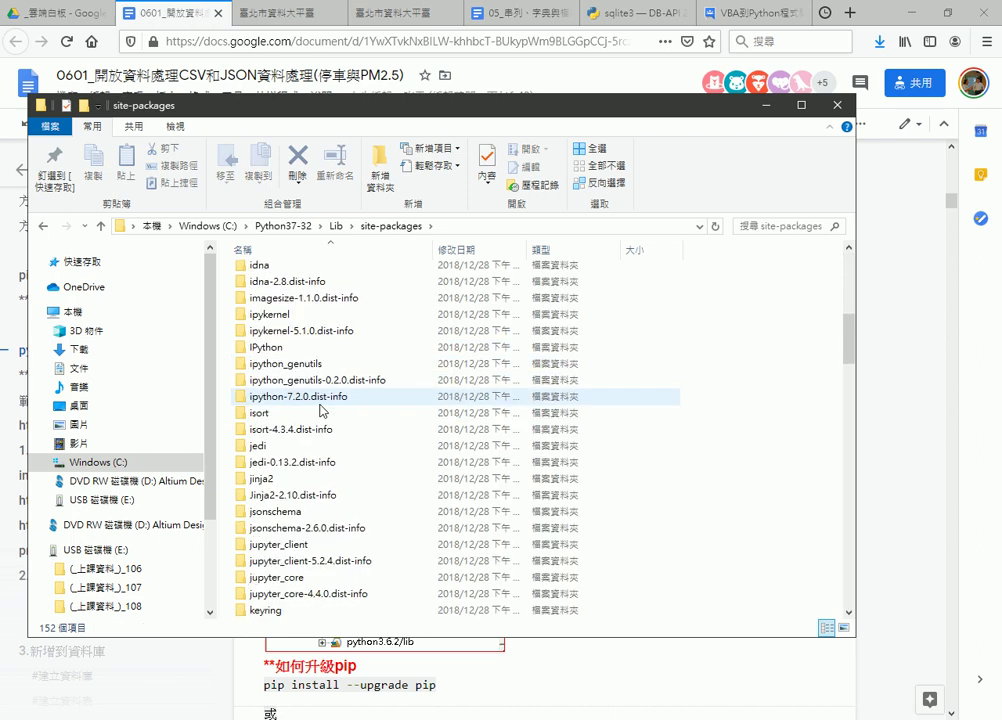
{"action": "scroll", "coordinate": [320, 410], "scroll_direction": "down", "scroll_amount": 3}
{"action": "scroll", "coordinate": [320, 410], "scroll_direction": "down", "scroll_amount": 2}
{"action": "scroll", "coordinate": [320, 410], "scroll_direction": "down", "scroll_amount": 2}
{"action": "scroll", "coordinate": [320, 411], "scroll_direction": "down", "scroll_amount": 2}
{"action": "scroll", "coordinate": [320, 410], "scroll_direction": "down", "scroll_amount": 2}
{"action": "scroll", "coordinate": [320, 410], "scroll_direction": "down", "scroll_amount": 2}
{"action": "scroll", "coordinate": [320, 410], "scroll_direction": "down", "scroll_amount": 2}
{"action": "scroll", "coordinate": [321, 411], "scroll_direction": "down", "scroll_amount": 2}
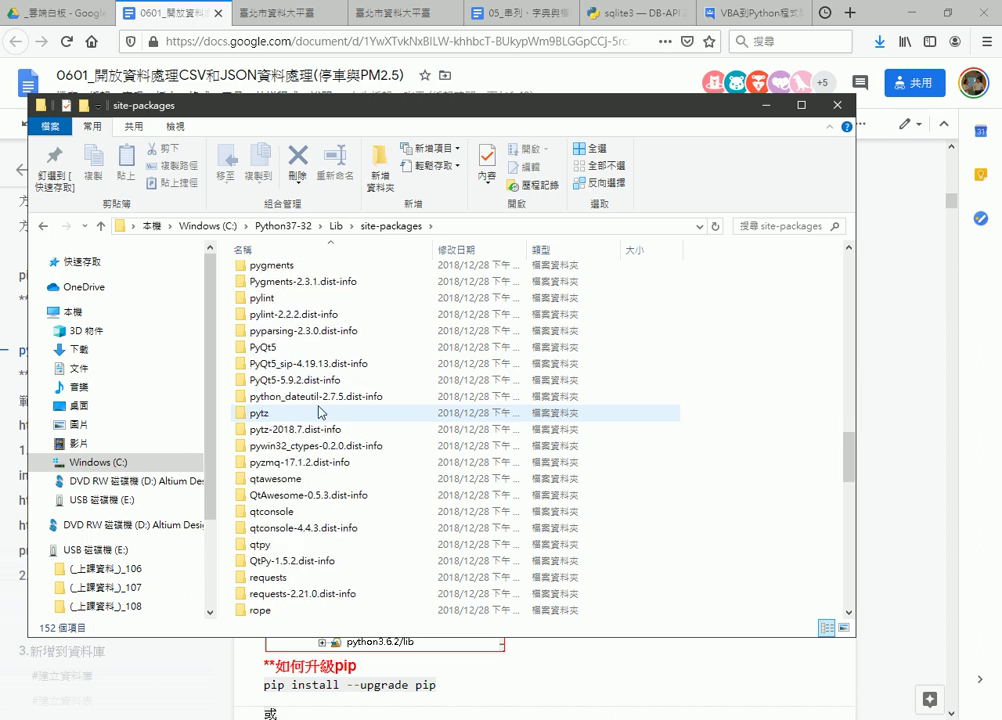
{"action": "scroll", "coordinate": [320, 411], "scroll_direction": "down", "scroll_amount": 2}
{"action": "left_click", "coordinate": [286, 482]}
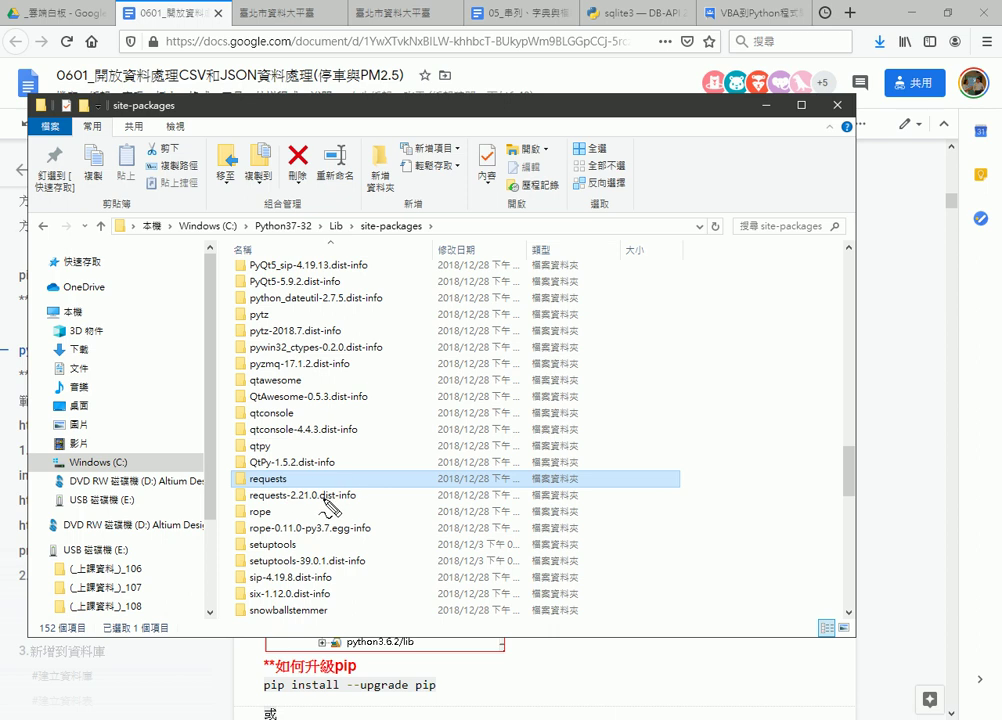
{"action": "left_click_drag", "start_coordinate": [290, 466], "coordinate": [300, 494]}
{"action": "mouse_move", "coordinate": [362, 237]}
{"action": "left_mouse_down"}
{"action": "mouse_move", "coordinate": [420, 237]}
{"action": "mouse_move", "coordinate": [287, 462]}
{"action": "mouse_move", "coordinate": [315, 451]}
{"action": "left_mouse_up"}
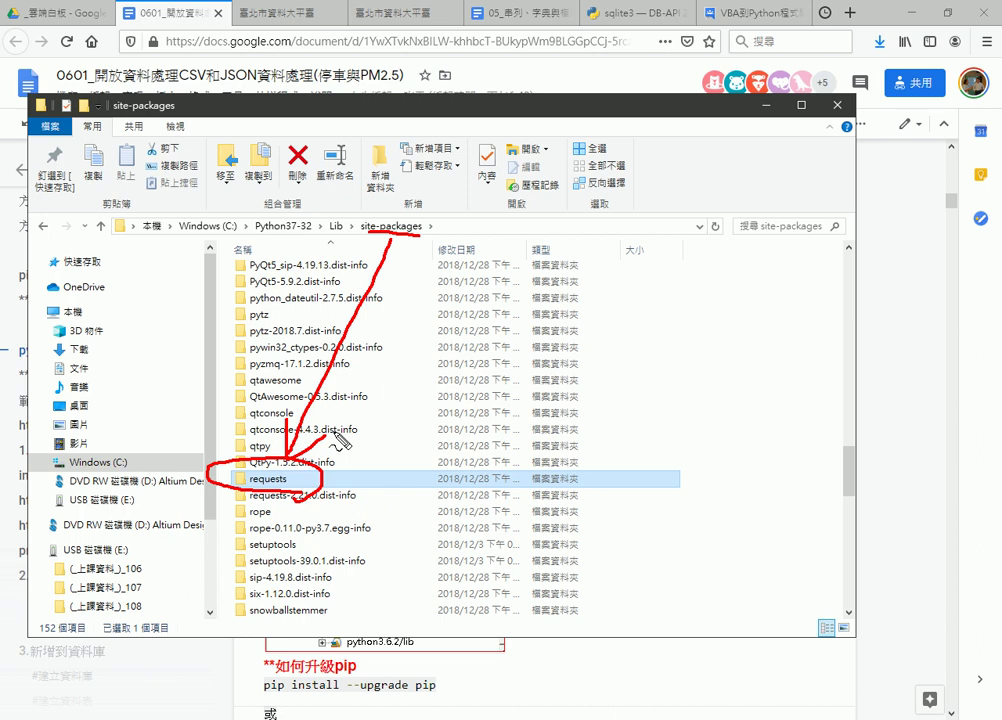
{"action": "key", "text": "Escape"}
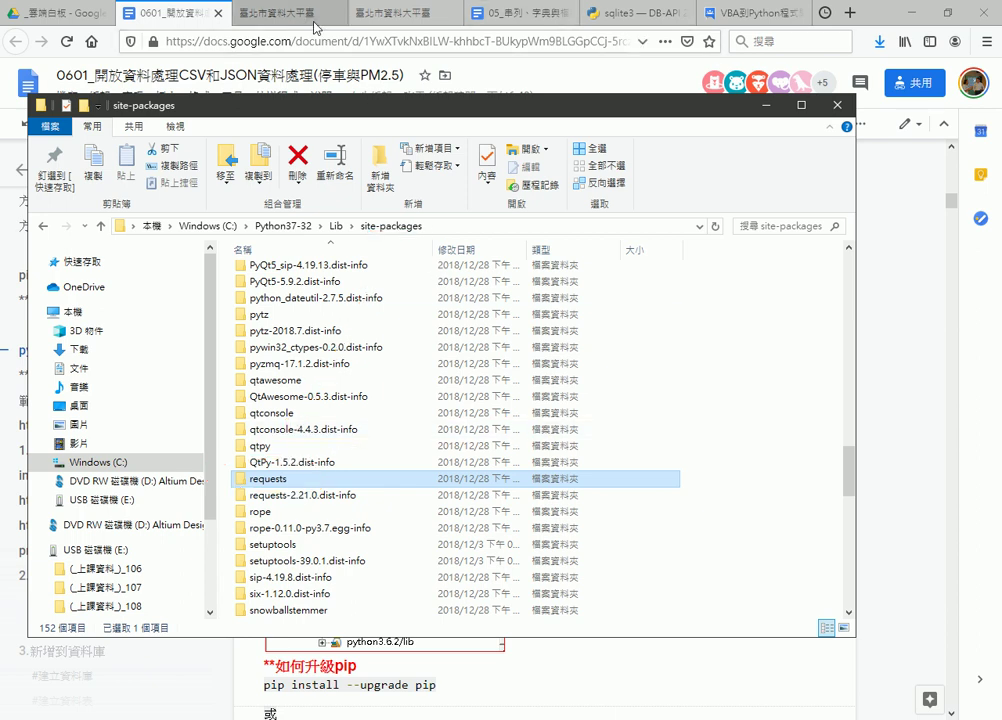
Return to the data.taipei home page and leave its keyword search box empty
{"action": "left_click", "coordinate": [314, 27]}
{"action": "scroll", "coordinate": [425, 195], "scroll_direction": "up", "scroll_amount": 3}
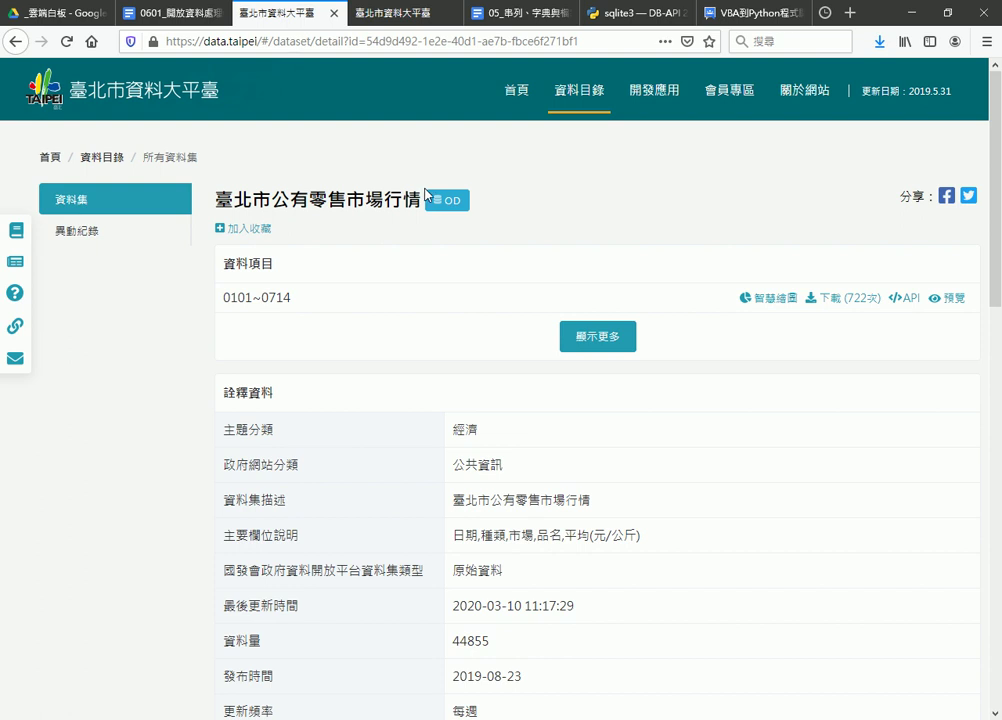
{"action": "left_click", "coordinate": [148, 107]}
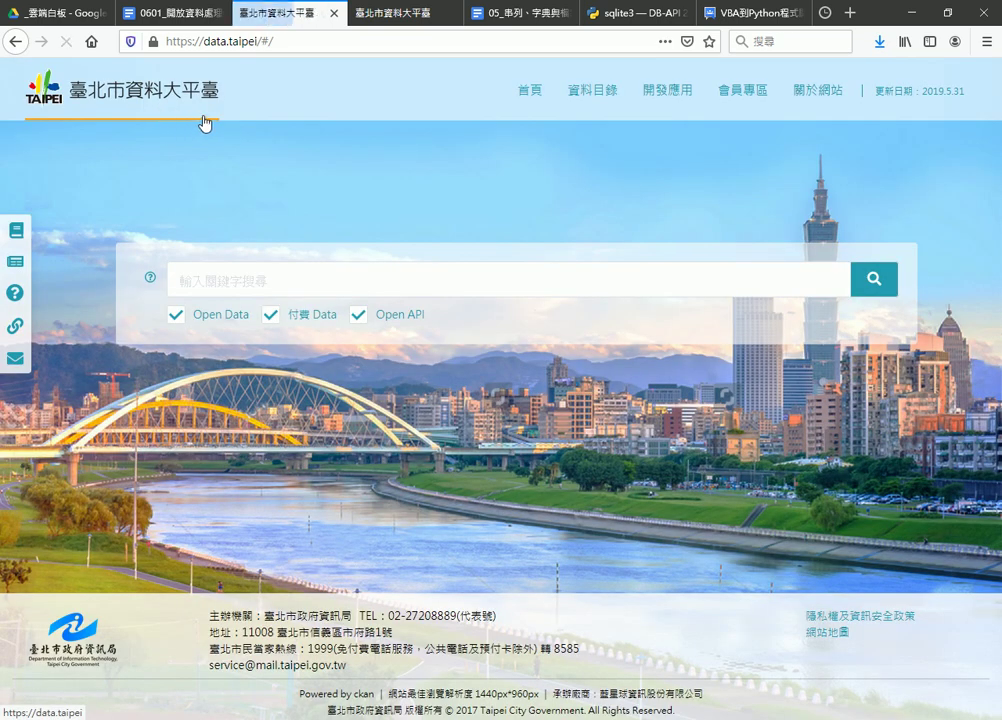
{"action": "left_click", "coordinate": [254, 272]}
{"action": "right_click", "coordinate": [253, 273]}
{"action": "left_click", "coordinate": [291, 320]}
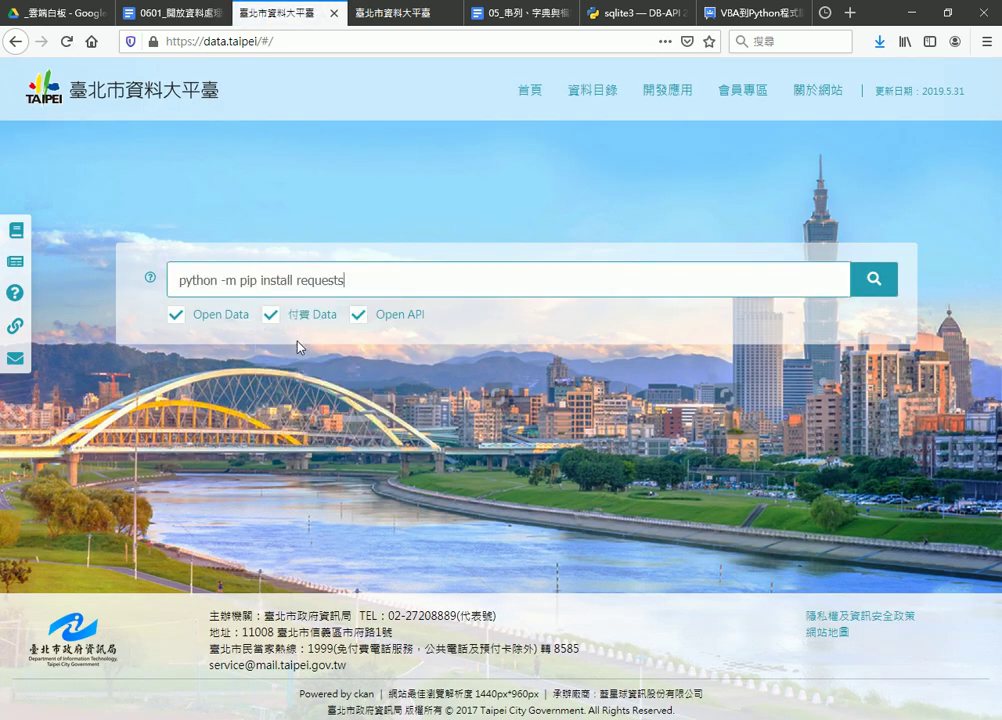
{"action": "key", "text": "ctrl+a"}
{"action": "key", "text": "BackSpace"}
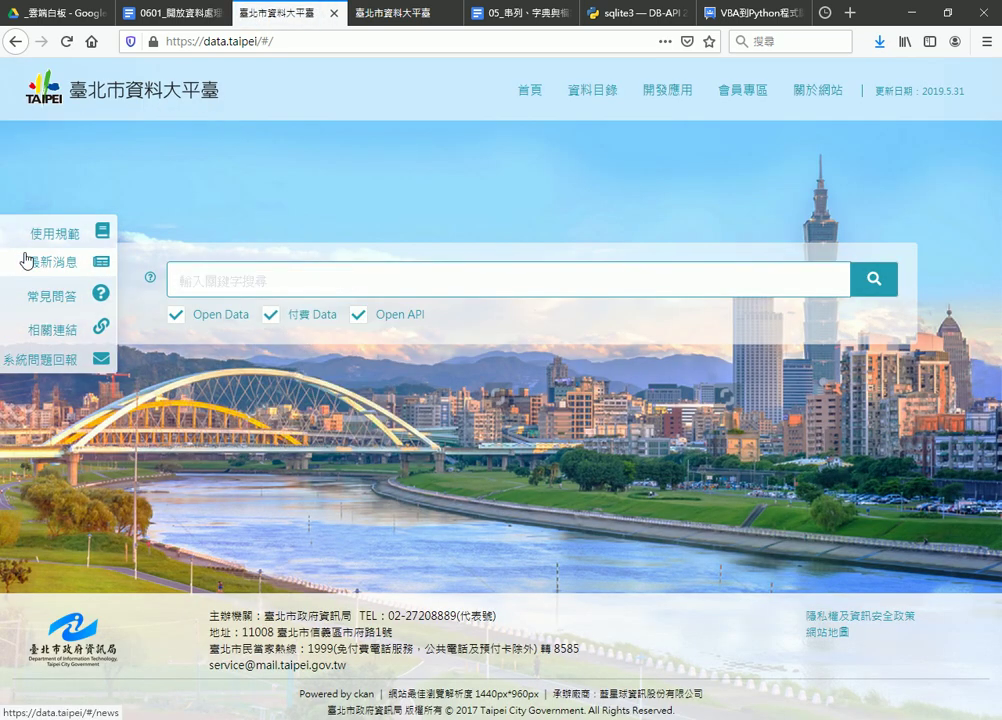
Close the site-packages folder window and return to the browser
{"action": "key", "text": "alt+Tab"}
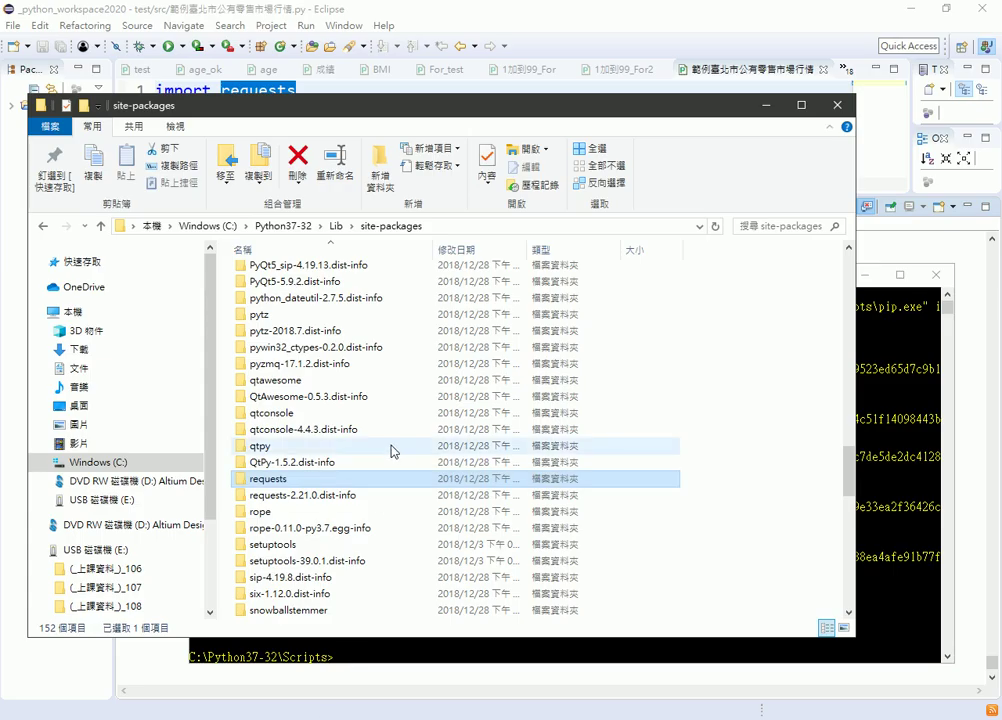
{"action": "key", "text": "alt+F4"}
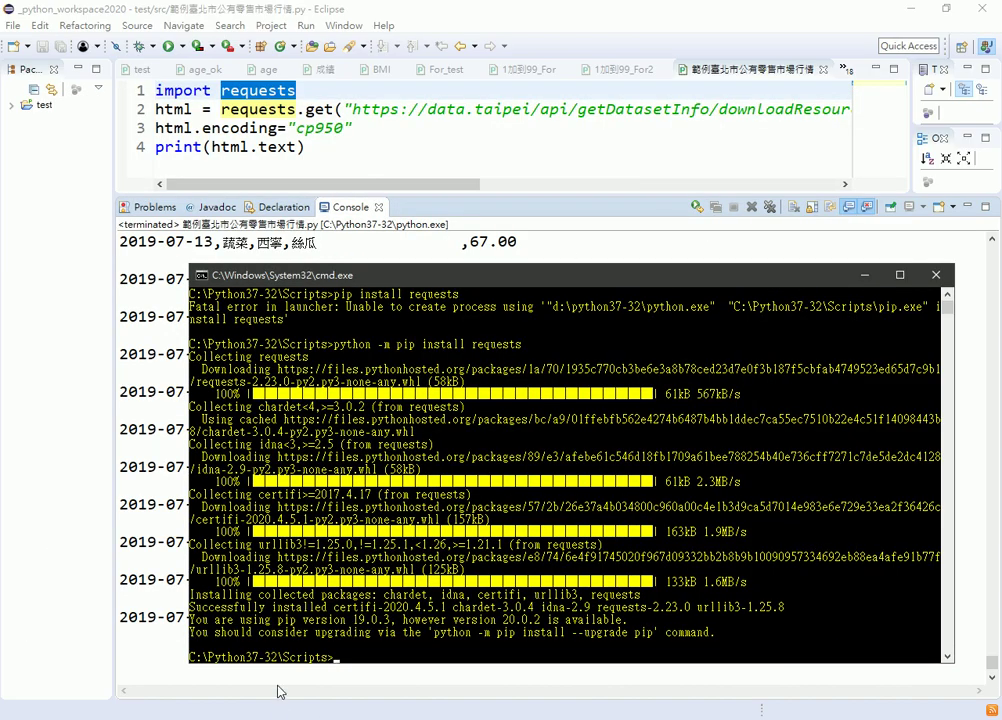
{"action": "key", "text": "alt+Tab"}
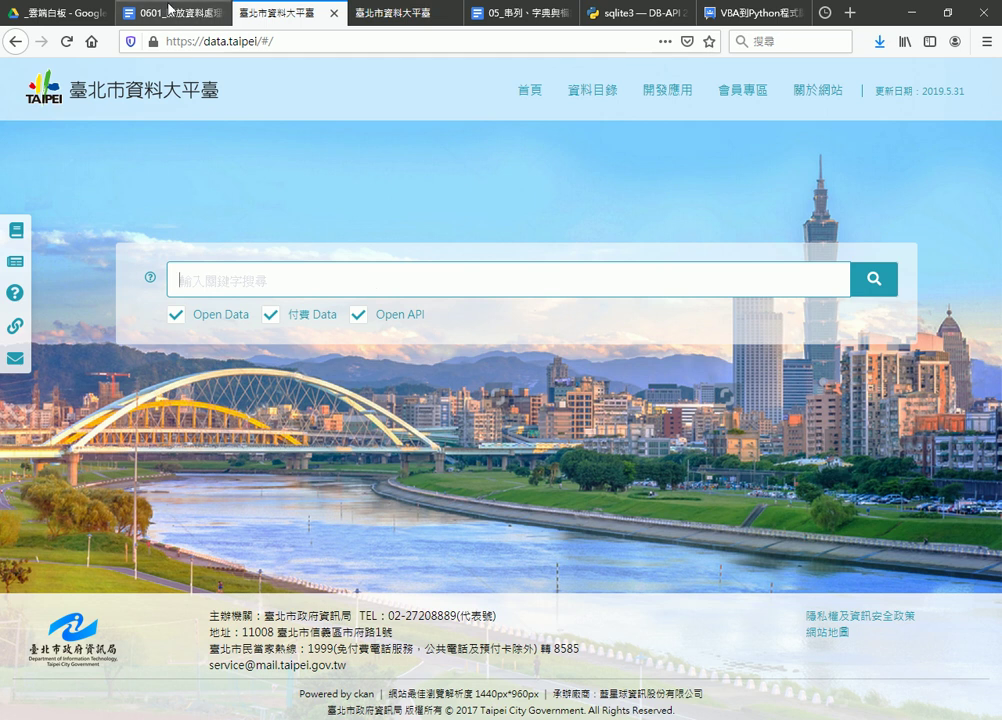
Select the 臺北市公有零售市場行情 heading in the notes, then go to the data.taipei search box
{"action": "left_click", "coordinate": [165, 12]}
{"action": "scroll", "coordinate": [356, 366], "scroll_direction": "down", "scroll_amount": 6}
{"action": "scroll", "coordinate": [380, 358], "scroll_direction": "down", "scroll_amount": 1}
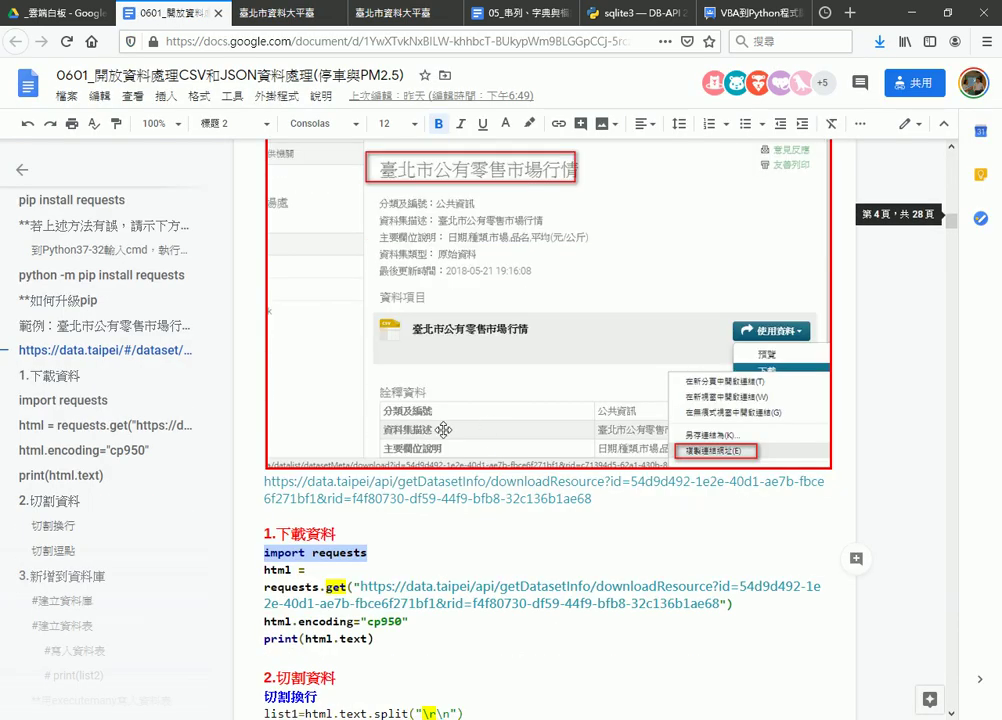
{"action": "scroll", "coordinate": [346, 505], "scroll_direction": "up", "scroll_amount": 2}
{"action": "left_click_drag", "start_coordinate": [308, 247], "coordinate": [480, 247]}
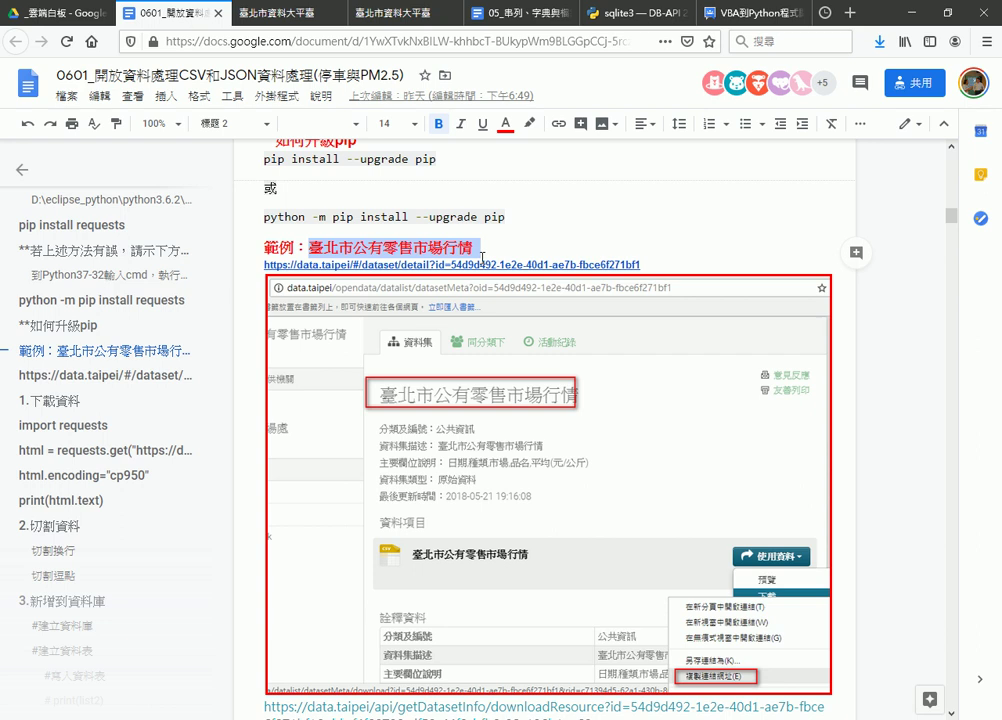
{"action": "left_click", "coordinate": [282, 13]}
{"action": "right_click", "coordinate": [291, 281]}
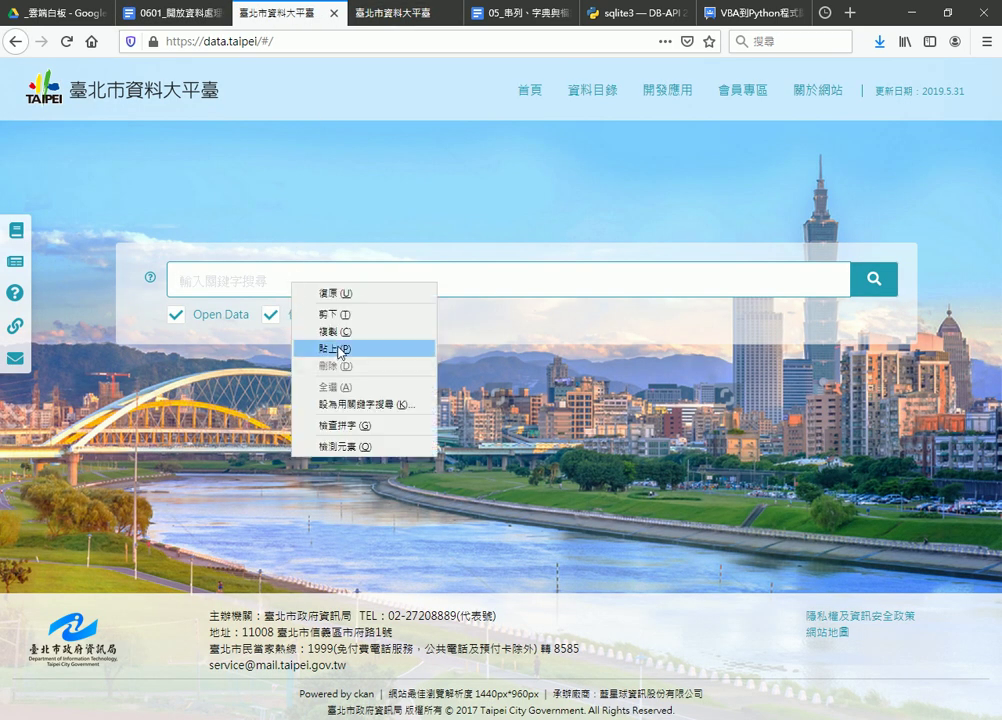
Paste 臺北市公有零售市場行情 into the search box and run the search
{"action": "left_click", "coordinate": [322, 350]}
{"action": "left_click", "coordinate": [873, 280]}
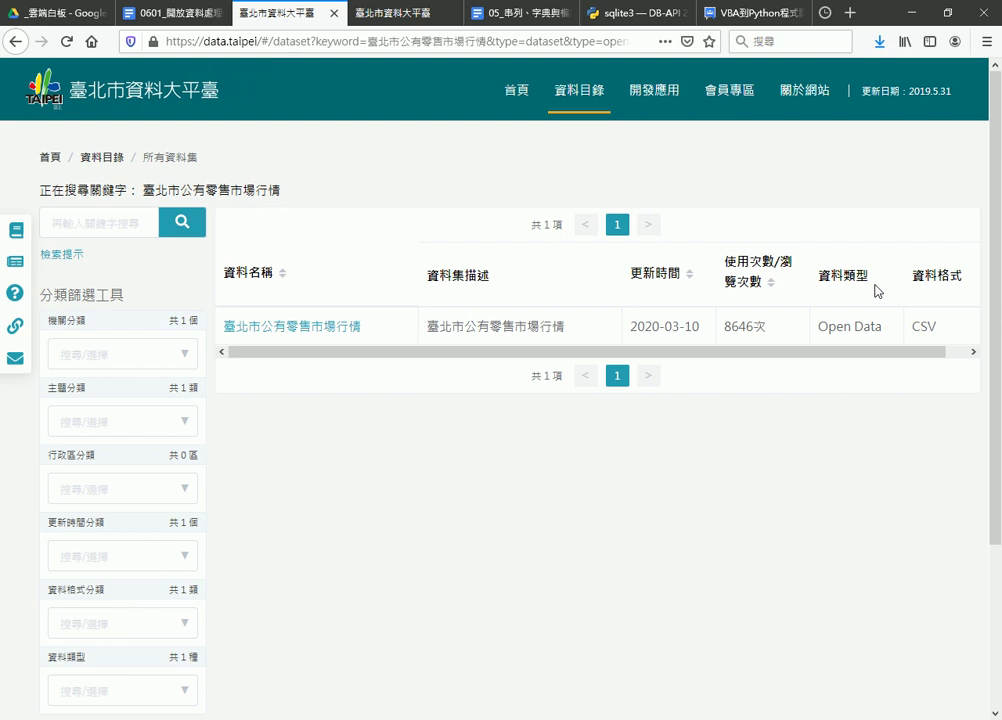
Open the 臺北市公有零售市場行情 result and expand its list to all seven data items
{"action": "left_click", "coordinate": [310, 328]}
{"action": "scroll", "coordinate": [440, 332], "scroll_direction": "down", "scroll_amount": 2}
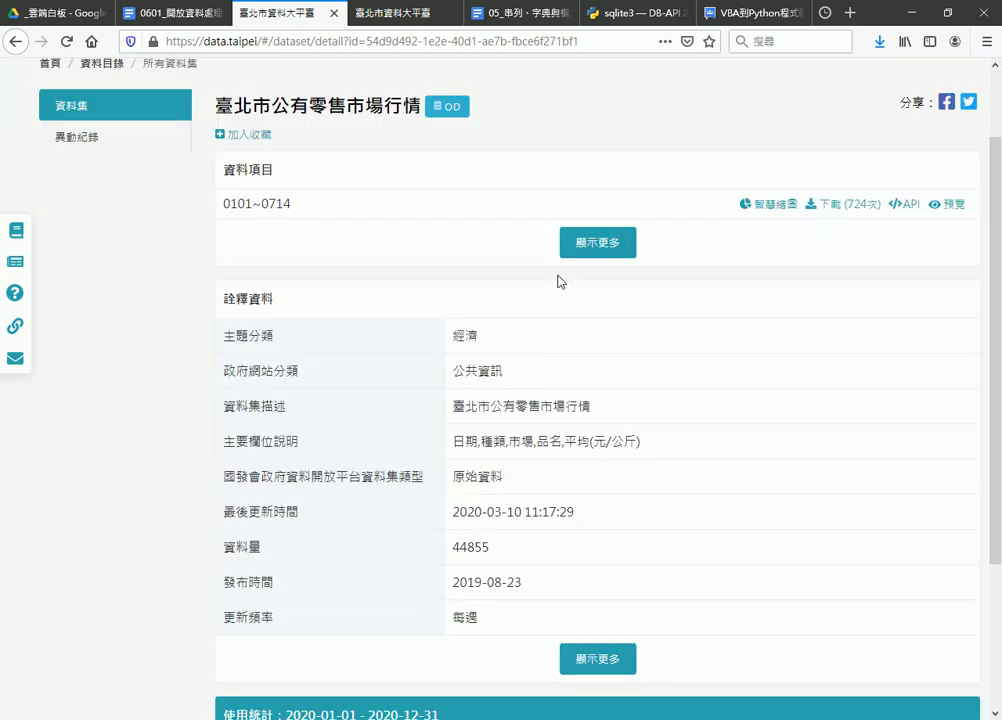
{"action": "left_click", "coordinate": [597, 250]}
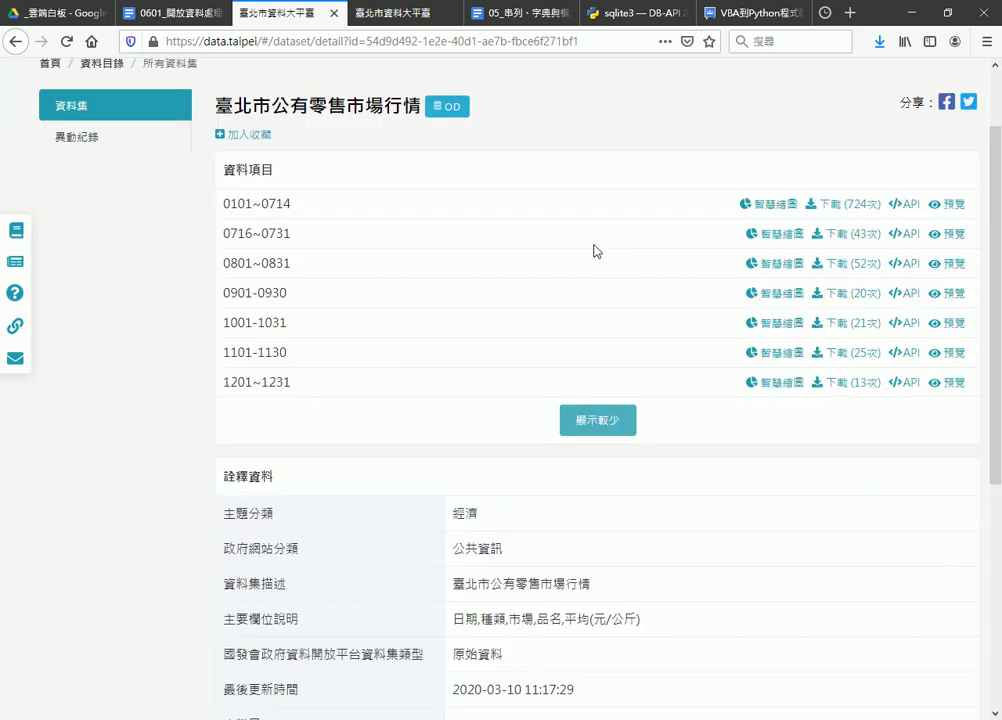